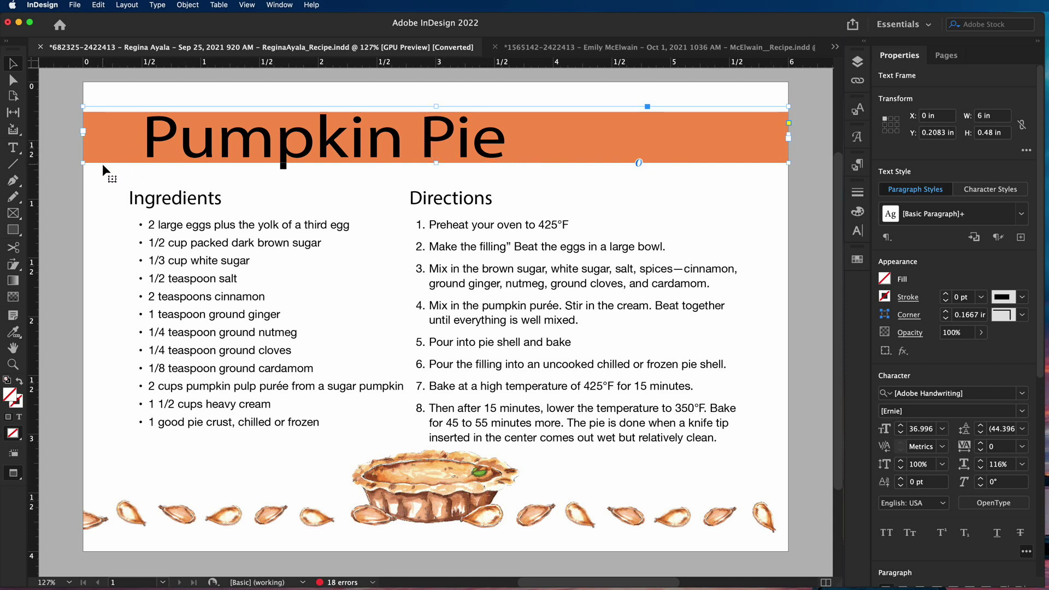
Select the whole Pumpkin Pie title line
{"action": "left_click", "coordinate": [106, 180]}
{"action": "left_click", "coordinate": [177, 146]}
{"action": "triple_click", "coordinate": [177, 146]}
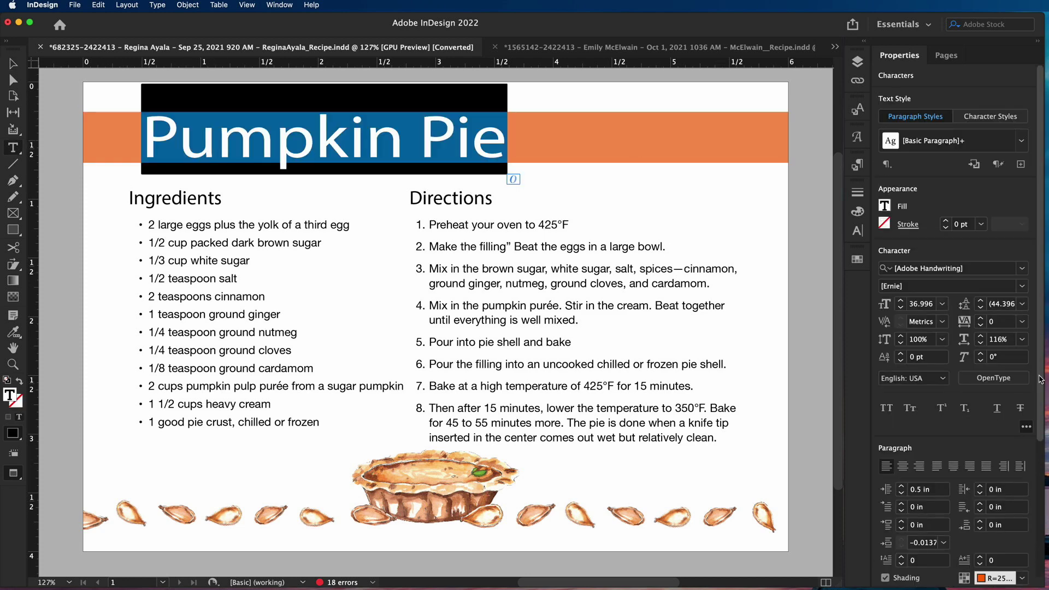
{"action": "scroll", "coordinate": [1046, 507], "scroll_direction": "down", "scroll_amount": 7}
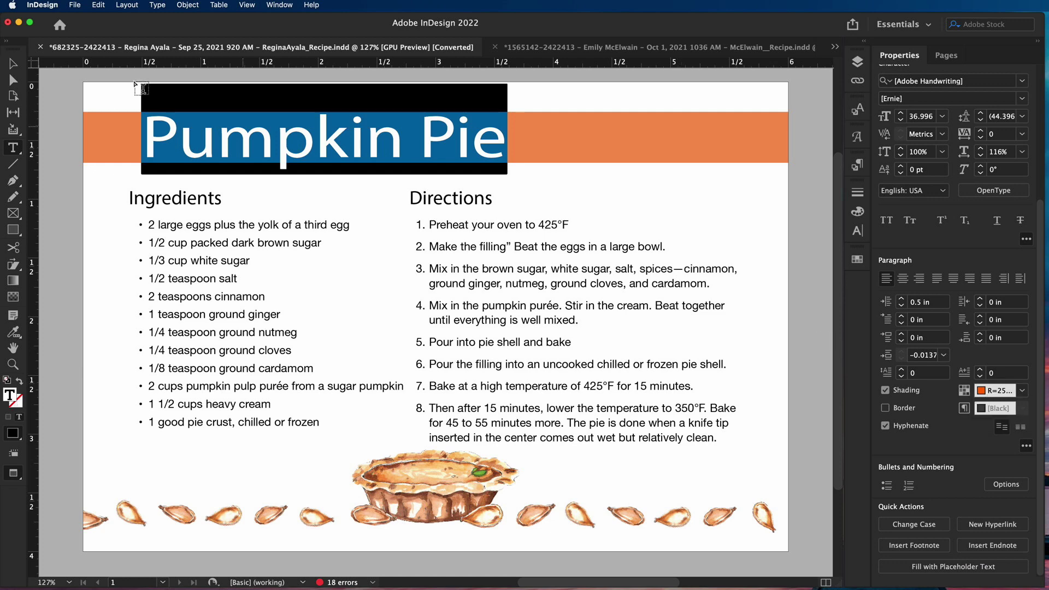
Try moving the Pumpkin Pie and Black Berry Curd Tart title frames, undoing both moves
{"action": "left_click", "coordinate": [13, 64]}
{"action": "left_click_drag", "start_coordinate": [288, 145], "coordinate": [300, 208]}
{"action": "key", "text": "super+z"}
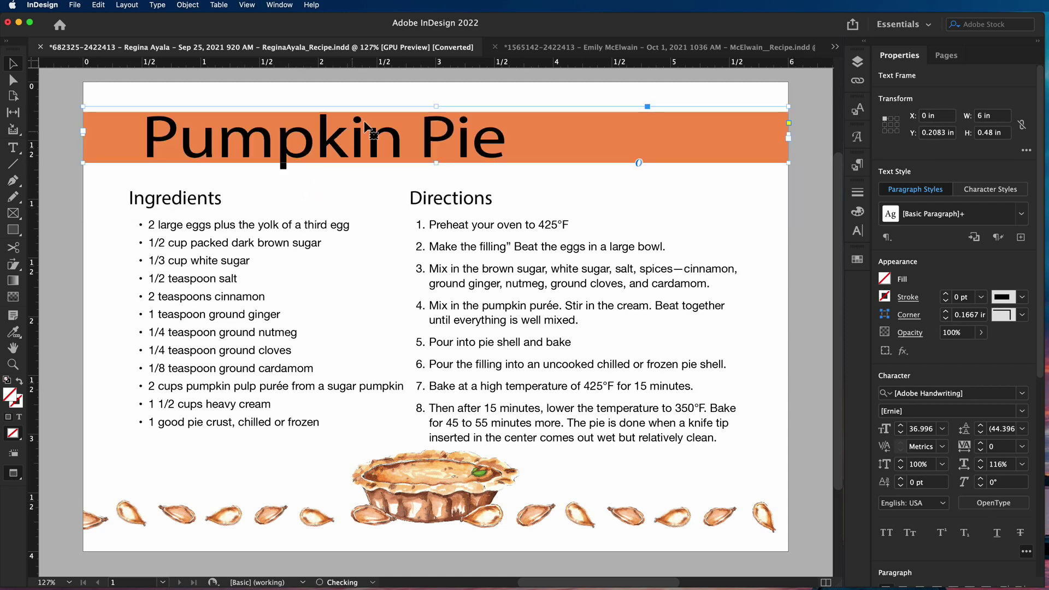
{"action": "left_click", "coordinate": [569, 50]}
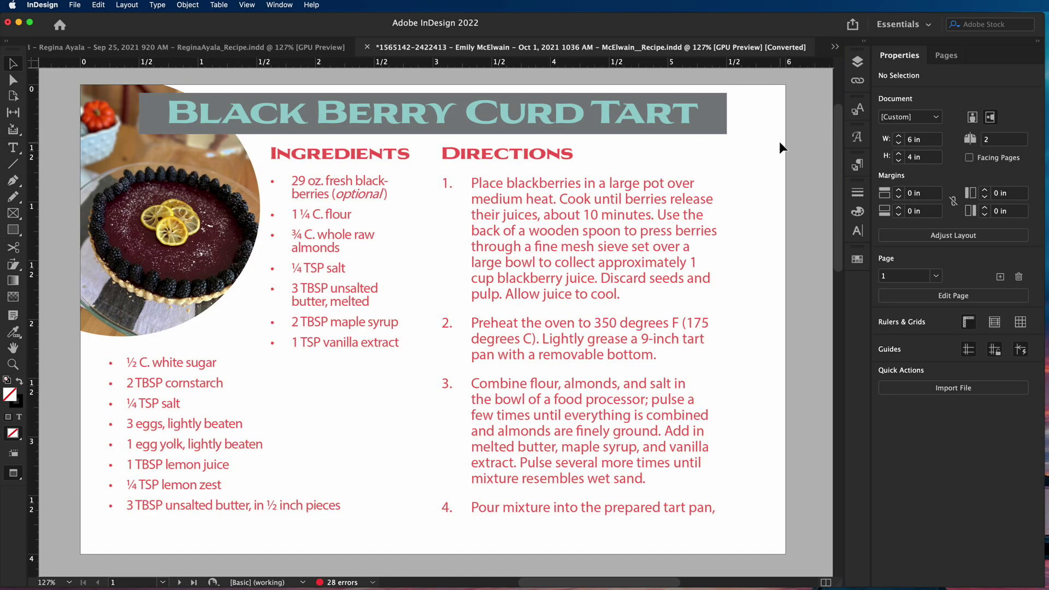
{"action": "left_click_drag", "start_coordinate": [677, 116], "coordinate": [713, 136]}
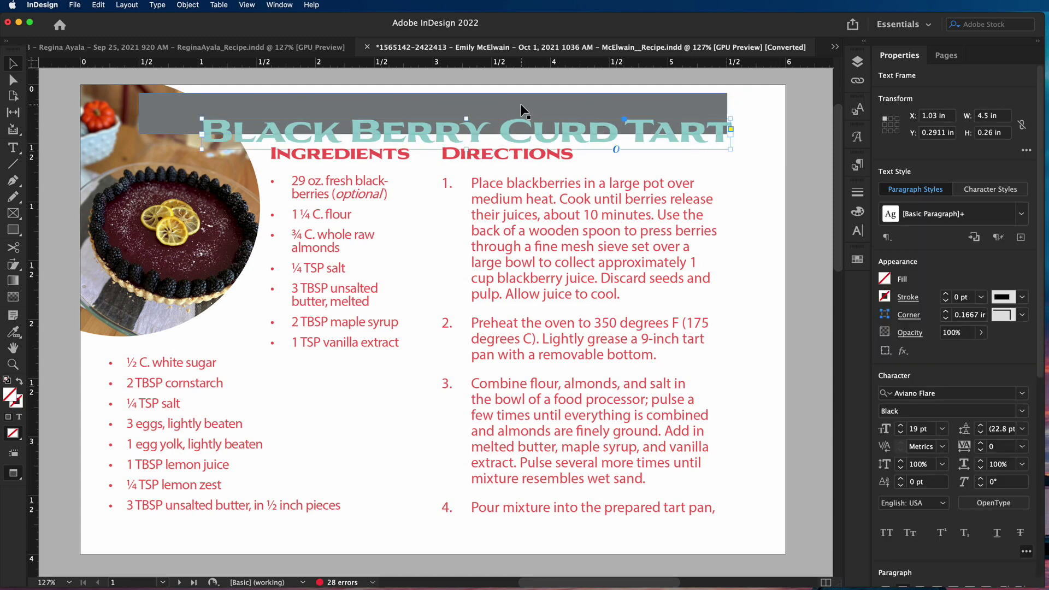
{"action": "key", "text": "super+z"}
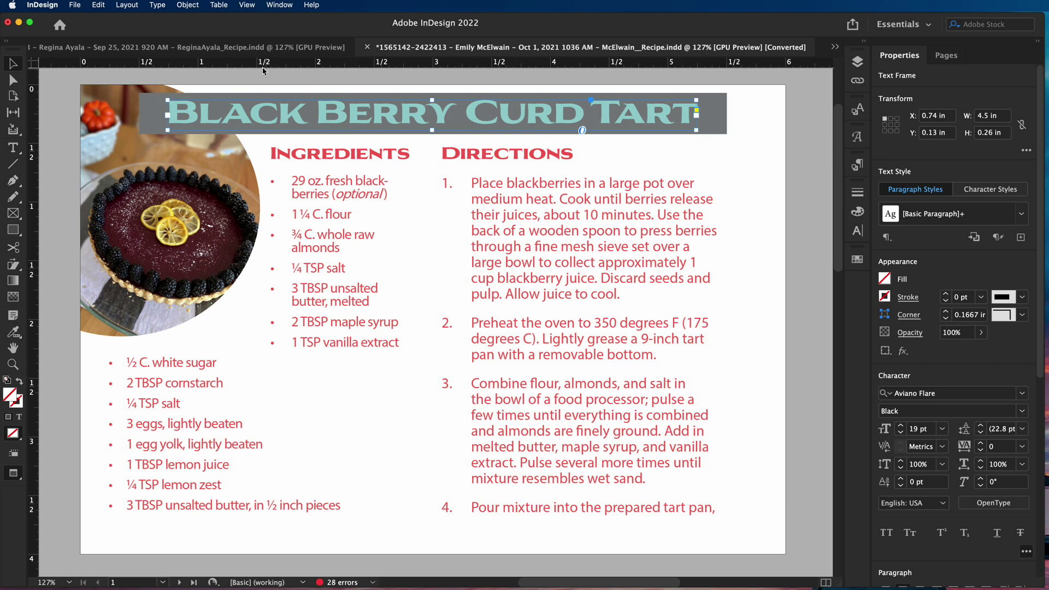
{"action": "left_click", "coordinate": [255, 50]}
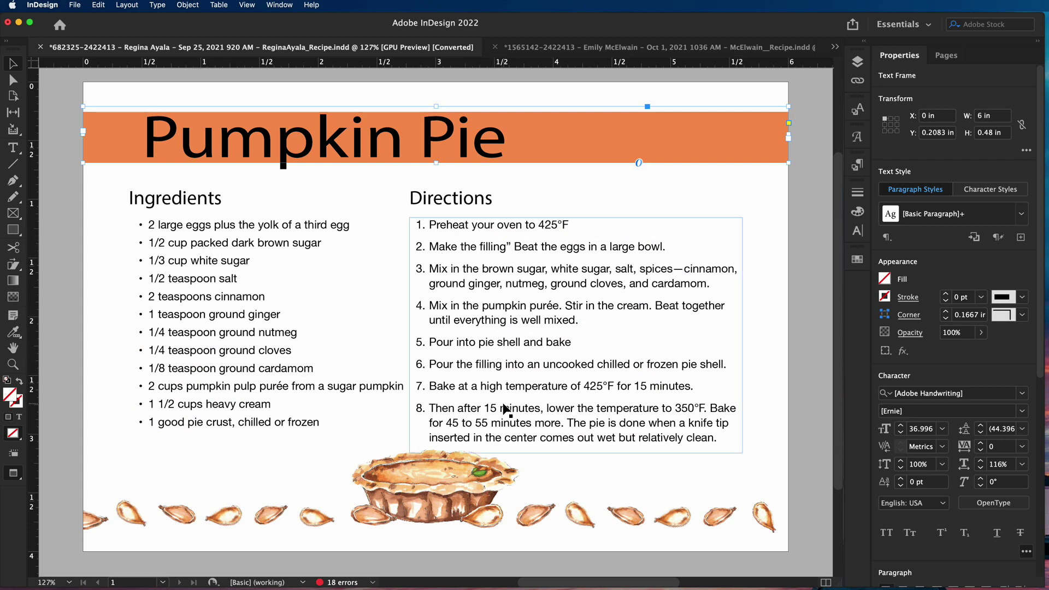
Select the Ingredients lines and the Directions steps text of the Pumpkin Pie card
{"action": "double_click", "coordinate": [162, 350]}
{"action": "left_click_drag", "start_coordinate": [148, 225], "coordinate": [348, 426]}
{"action": "scroll", "coordinate": [981, 487], "scroll_direction": "down", "scroll_amount": 5}
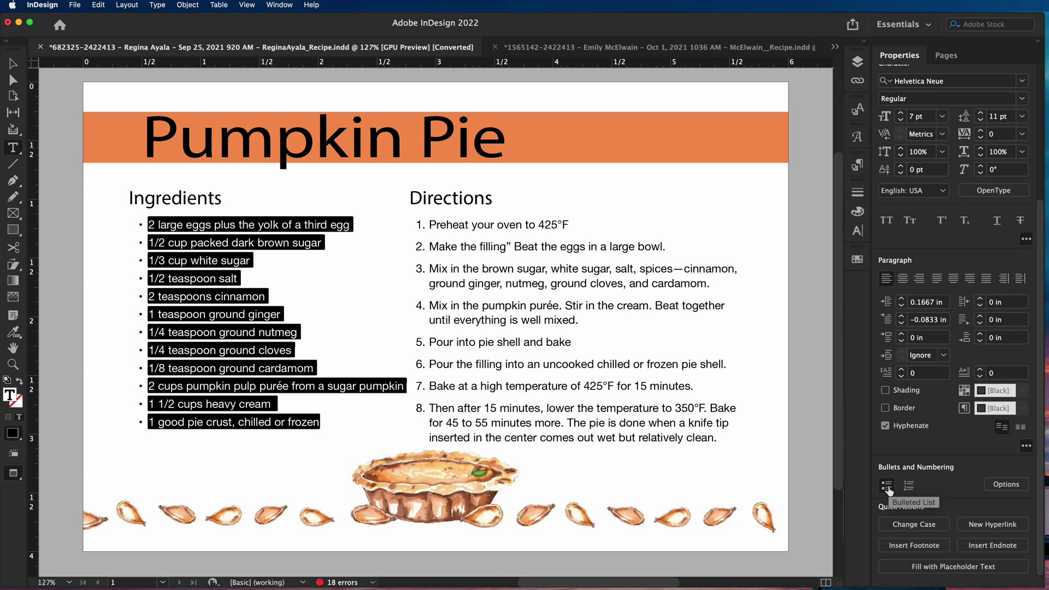
{"action": "left_click_drag", "start_coordinate": [429, 225], "coordinate": [733, 441]}
{"action": "scroll", "coordinate": [906, 456], "scroll_direction": "down", "scroll_amount": 5}
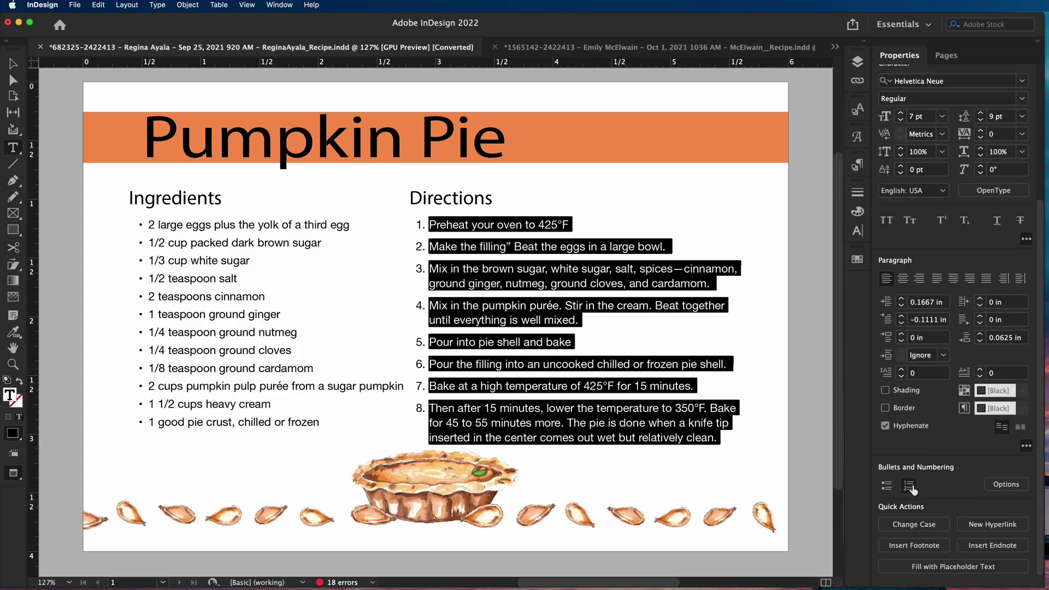
Select just the typed '1/2' on the dark brown sugar ingredient line
{"action": "left_click", "coordinate": [236, 327]}
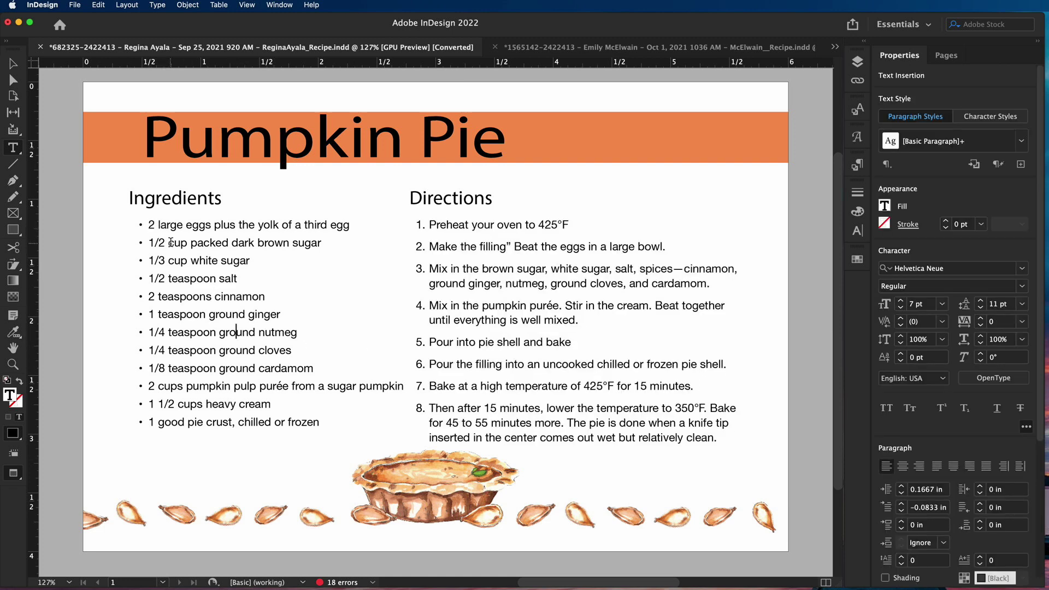
{"action": "left_click_drag", "start_coordinate": [167, 243], "coordinate": [147, 243]}
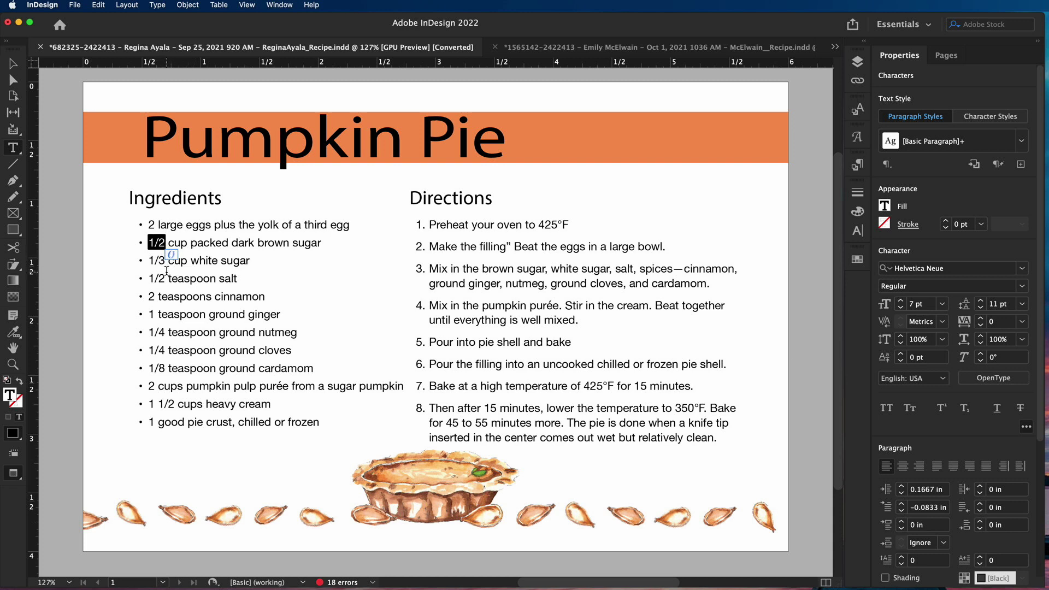
{"action": "left_click", "coordinate": [273, 6]}
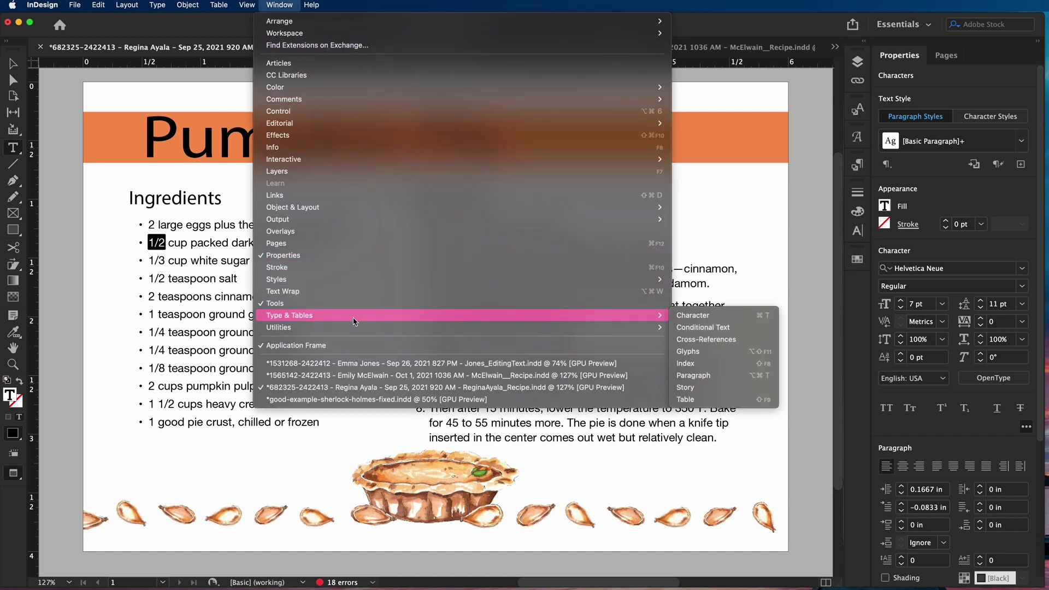
Open the Glyphs panel, browse the Entire Font set, then filter it to Numbers
{"action": "mouse_move", "coordinate": [651, 317]}
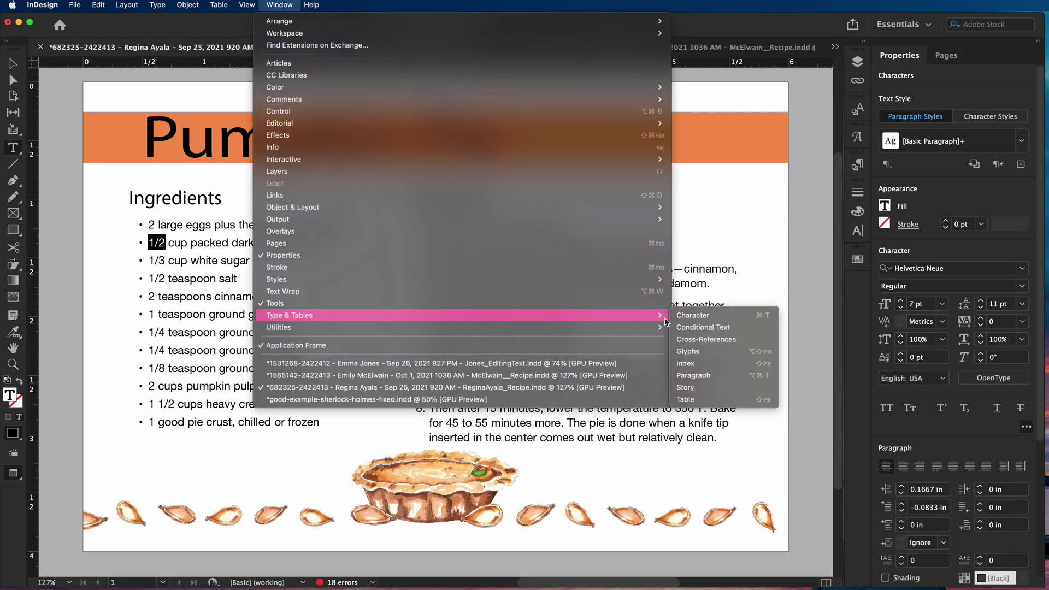
{"action": "left_click", "coordinate": [702, 356]}
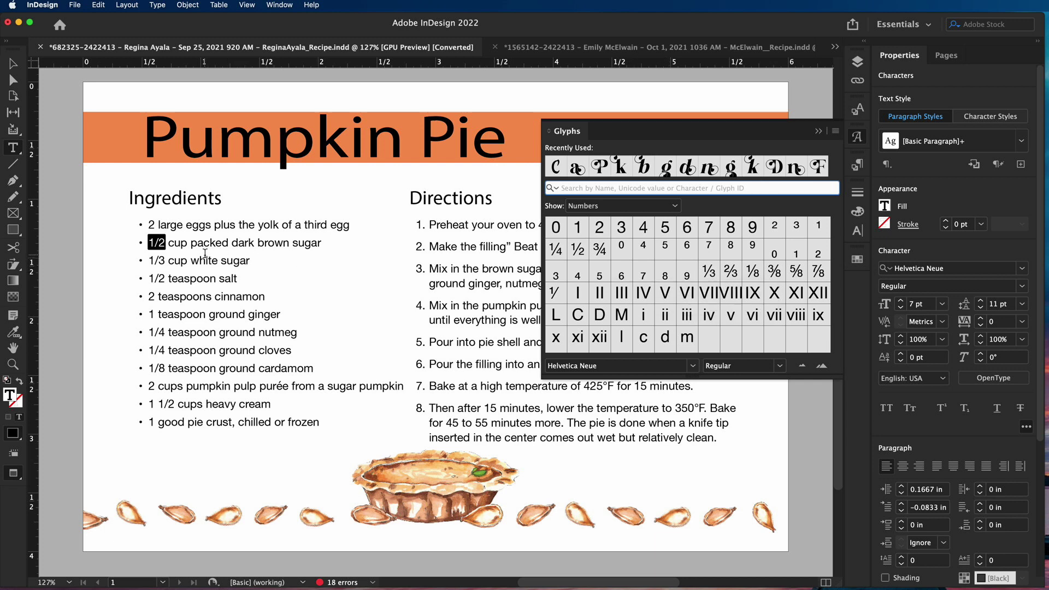
{"action": "left_click", "coordinate": [675, 207]}
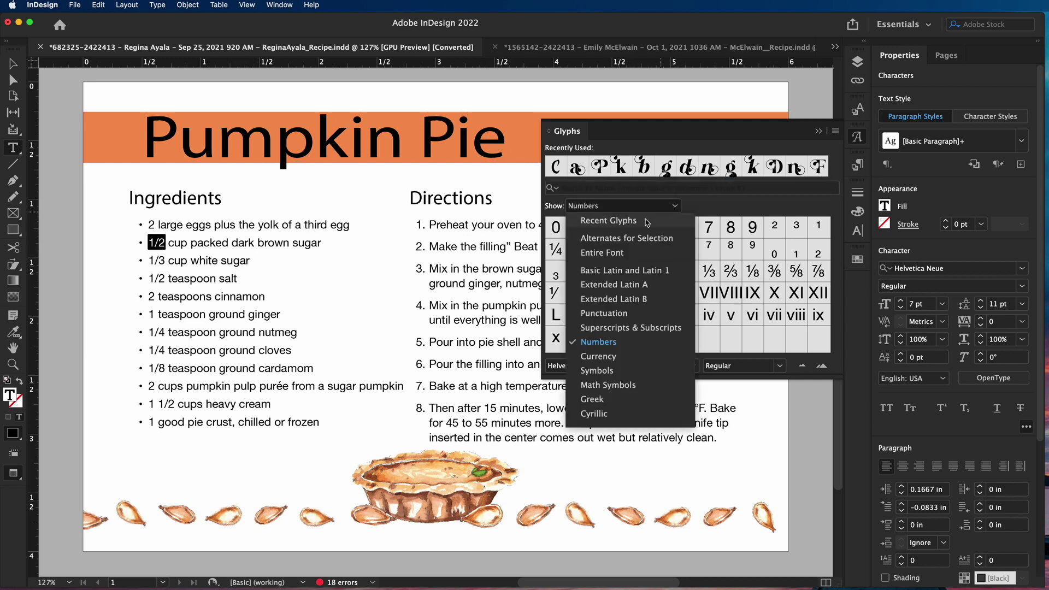
{"action": "left_click", "coordinate": [619, 255]}
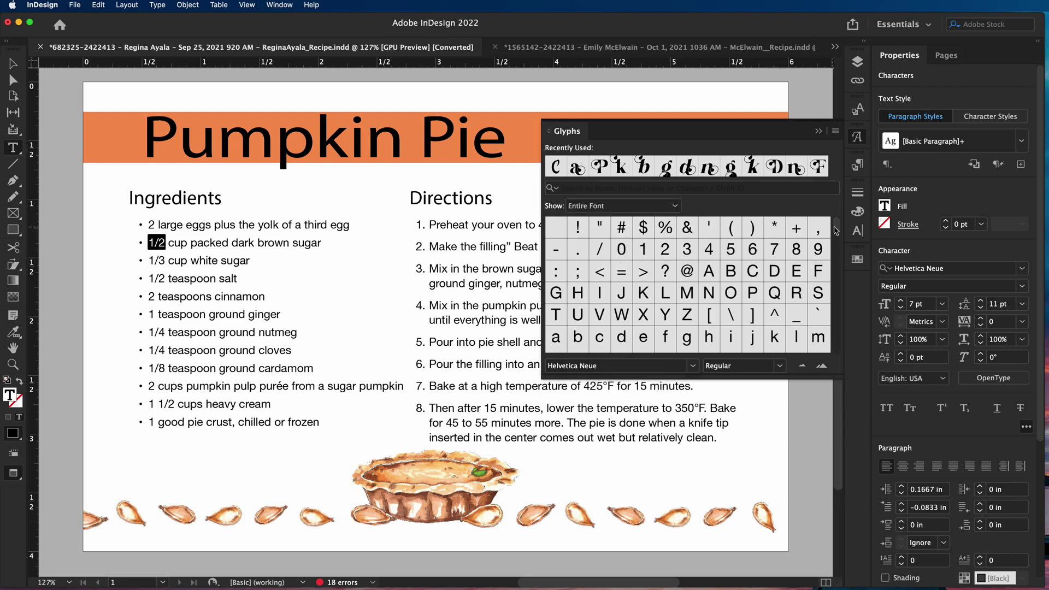
{"action": "left_click_drag", "start_coordinate": [837, 227], "coordinate": [840, 351]}
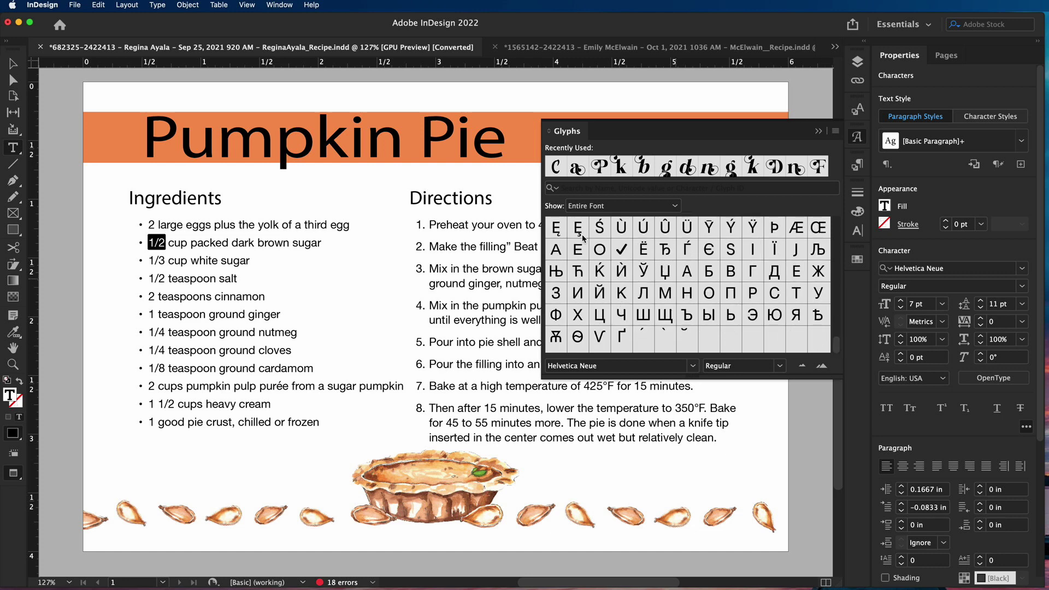
{"action": "left_click", "coordinate": [592, 206]}
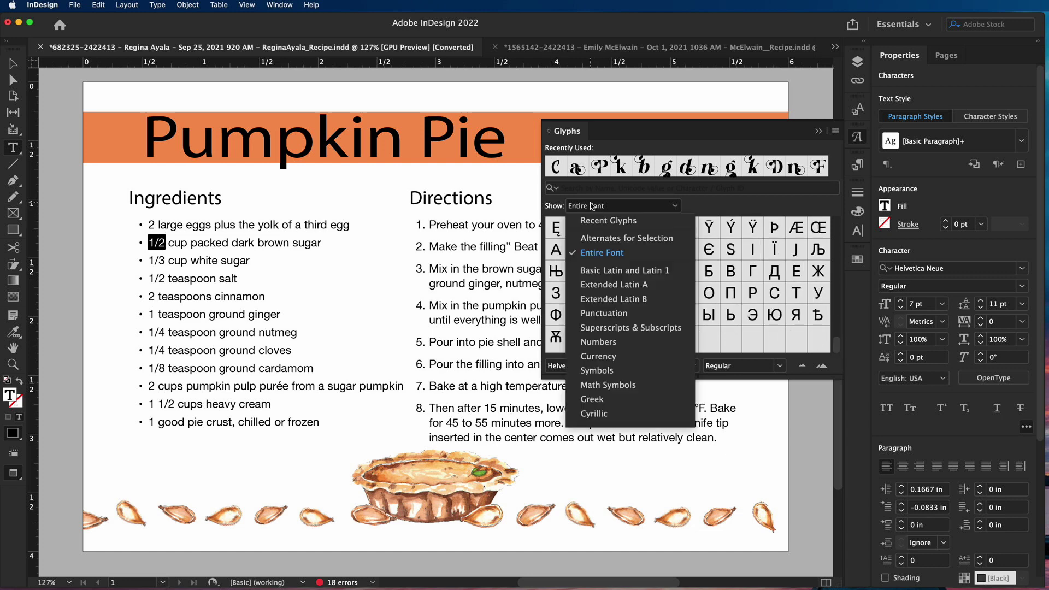
{"action": "left_click", "coordinate": [619, 342]}
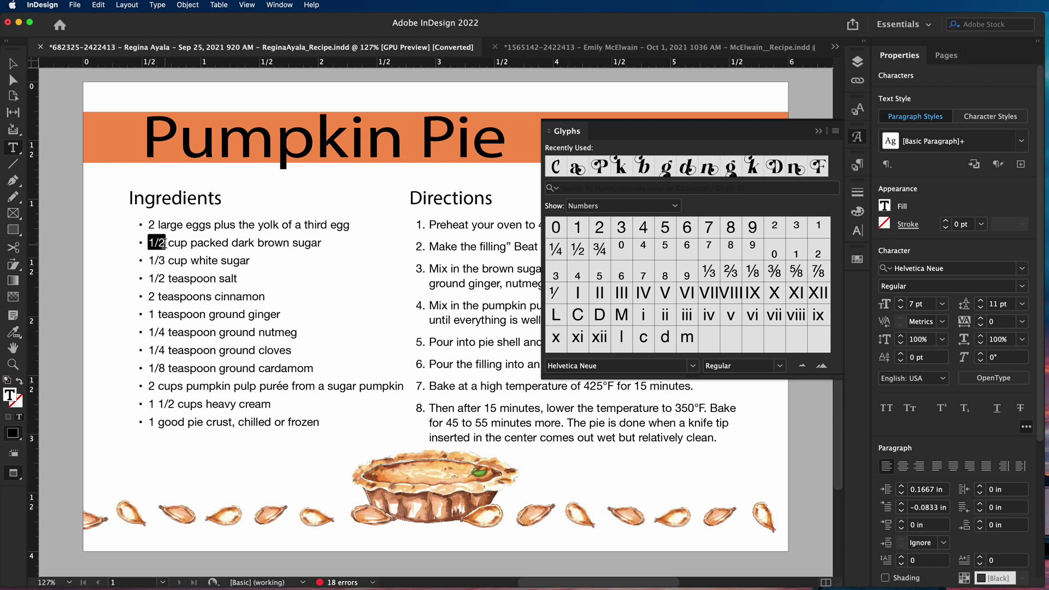
Replace the brown sugar '1/2' with ½ and the white sugar '1/3' with ⅓, then close the Glyphs panel
{"action": "double_click", "coordinate": [577, 251]}
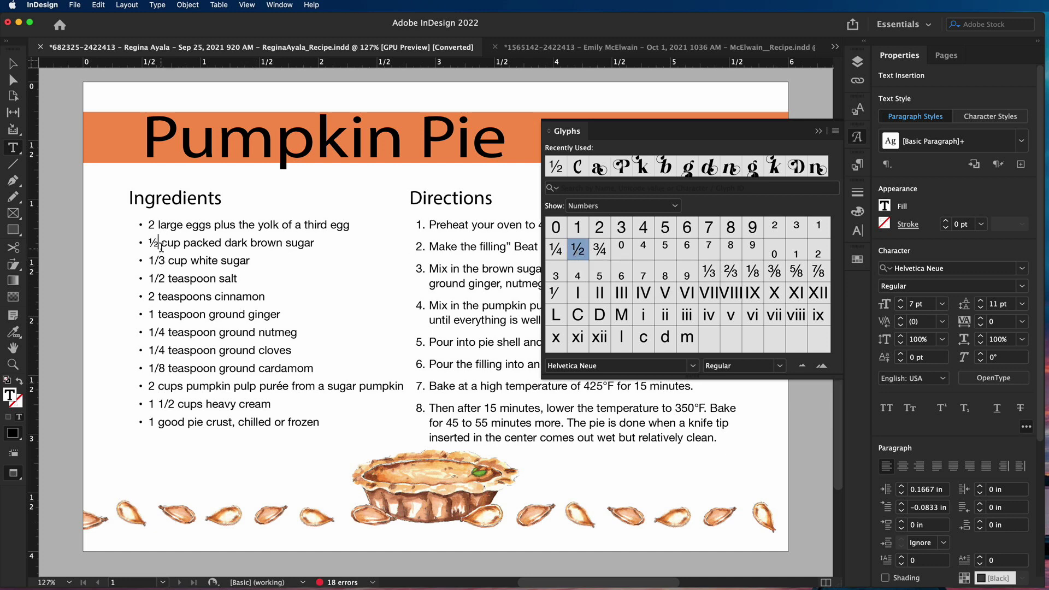
{"action": "left_click_drag", "start_coordinate": [165, 260], "coordinate": [148, 260]}
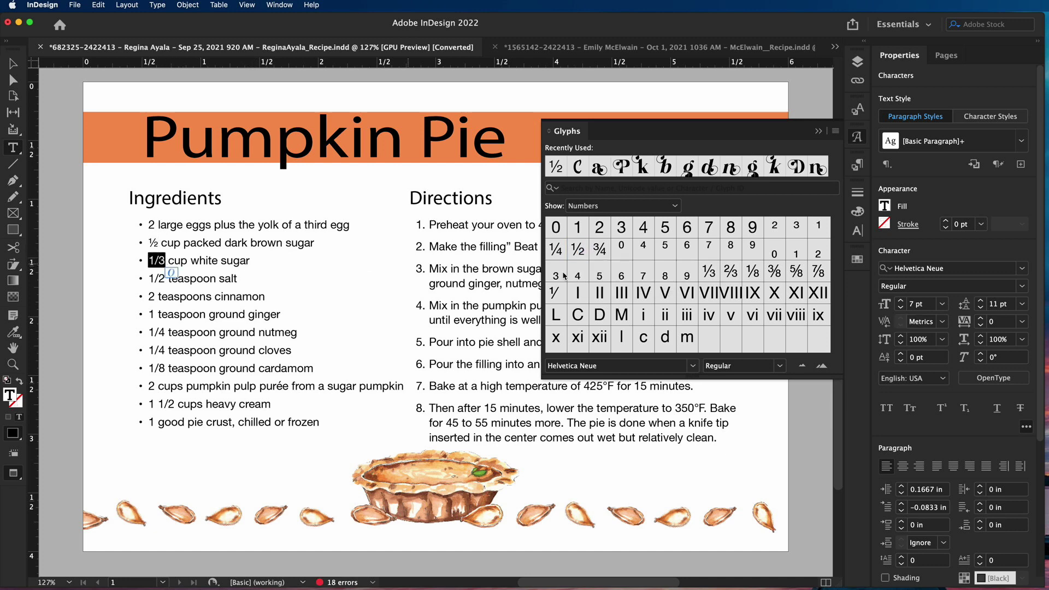
{"action": "double_click", "coordinate": [710, 272]}
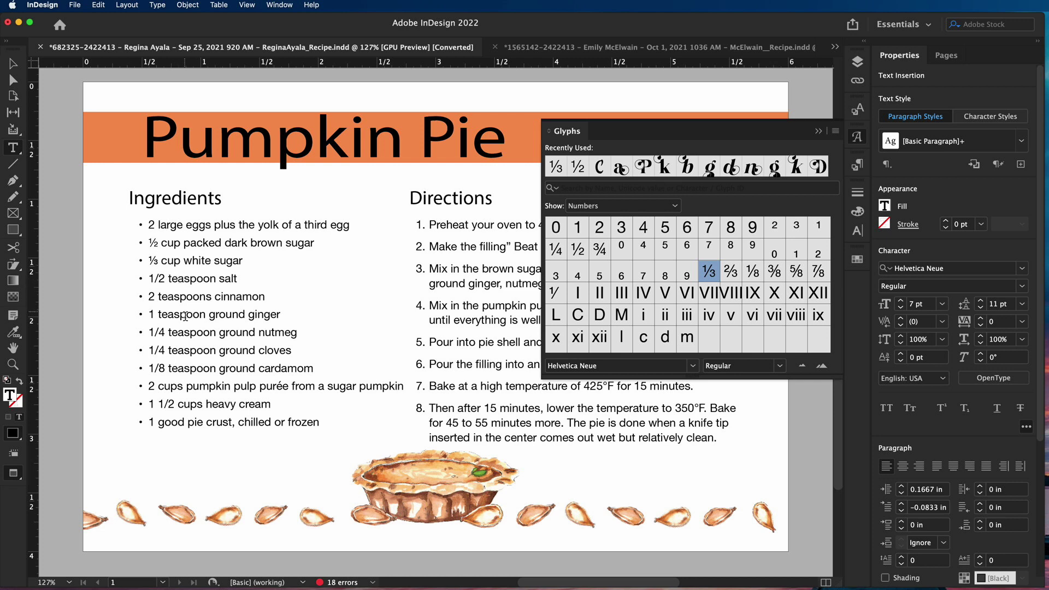
{"action": "left_click", "coordinate": [859, 138]}
{"action": "left_click", "coordinate": [546, 48]}
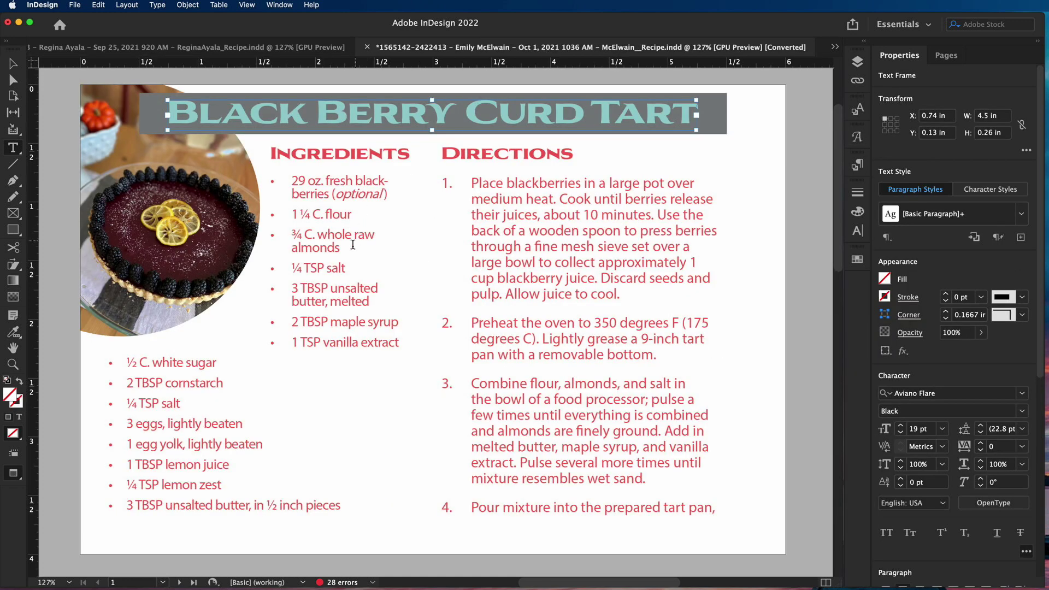
{"action": "double_click", "coordinate": [314, 233]}
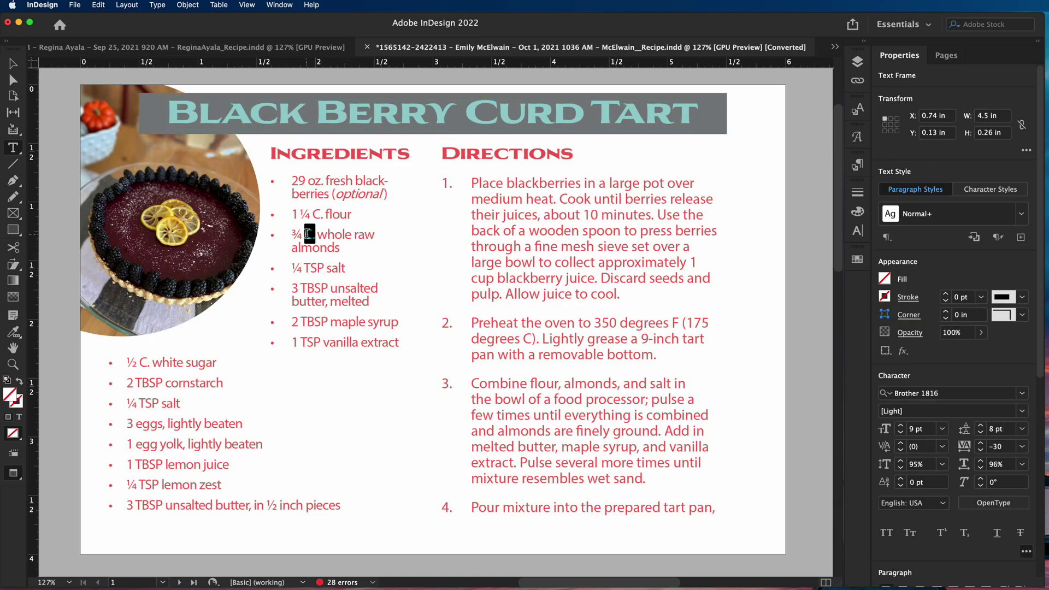
{"action": "type", "text": "C."}
{"action": "double_click", "coordinate": [323, 269]}
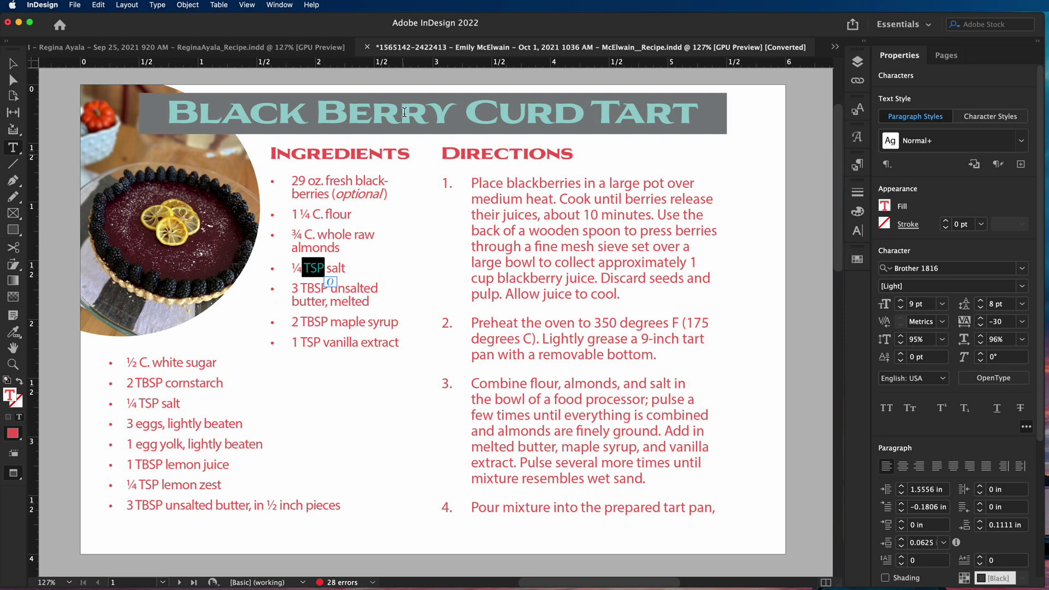
{"action": "left_click", "coordinate": [306, 49]}
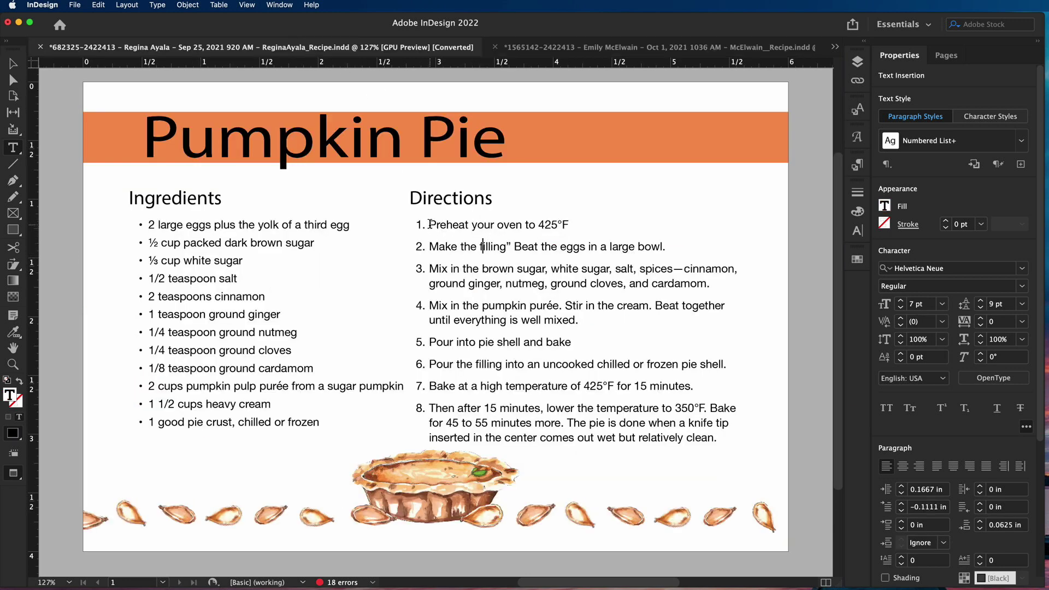
{"action": "left_click_drag", "start_coordinate": [429, 225], "coordinate": [733, 441]}
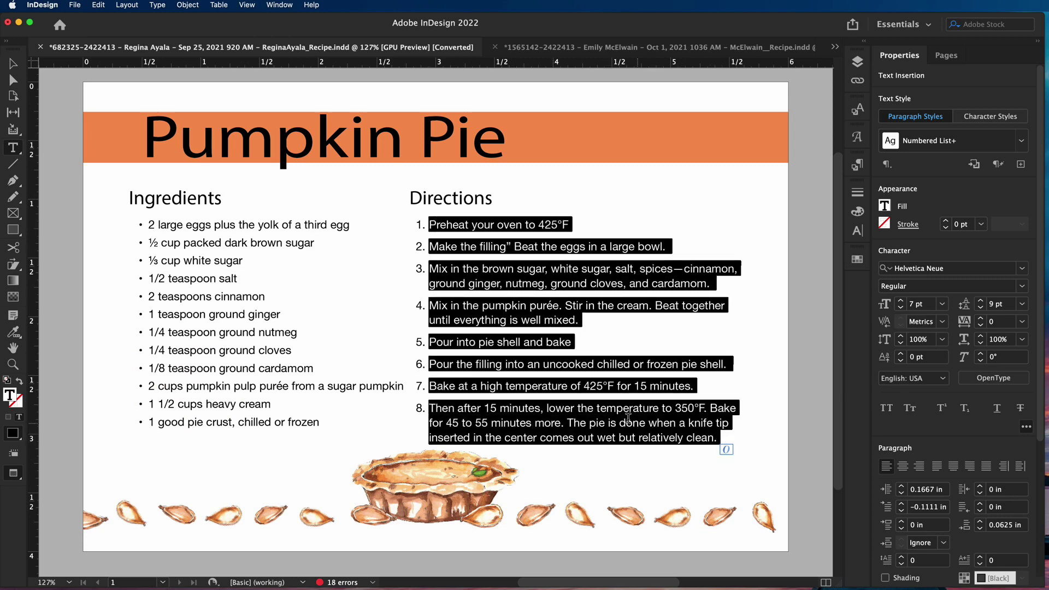
{"action": "left_click", "coordinate": [455, 360]}
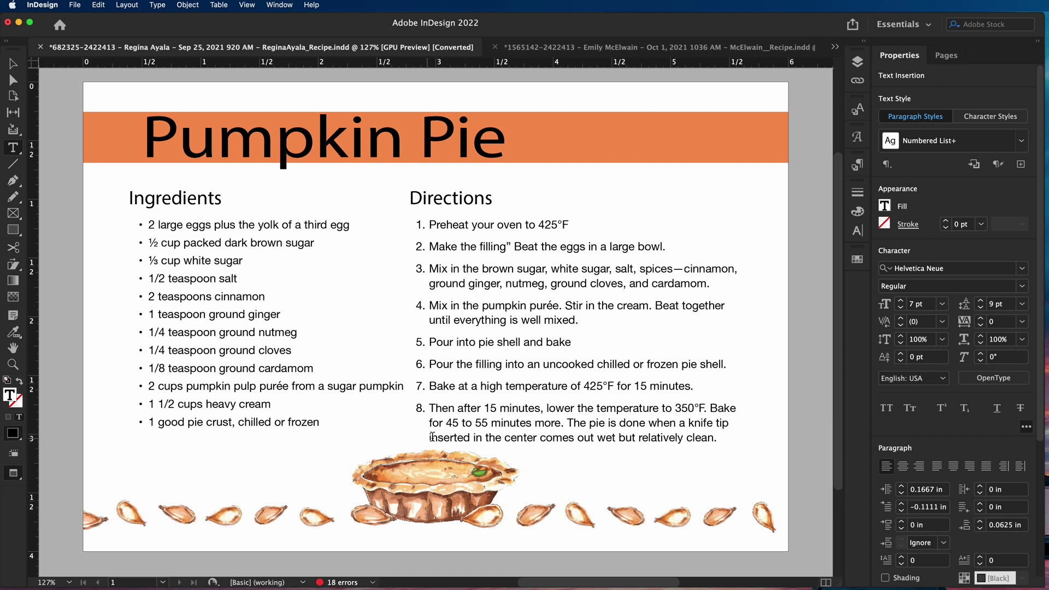
{"action": "left_click_drag", "start_coordinate": [609, 386], "coordinate": [603, 386]}
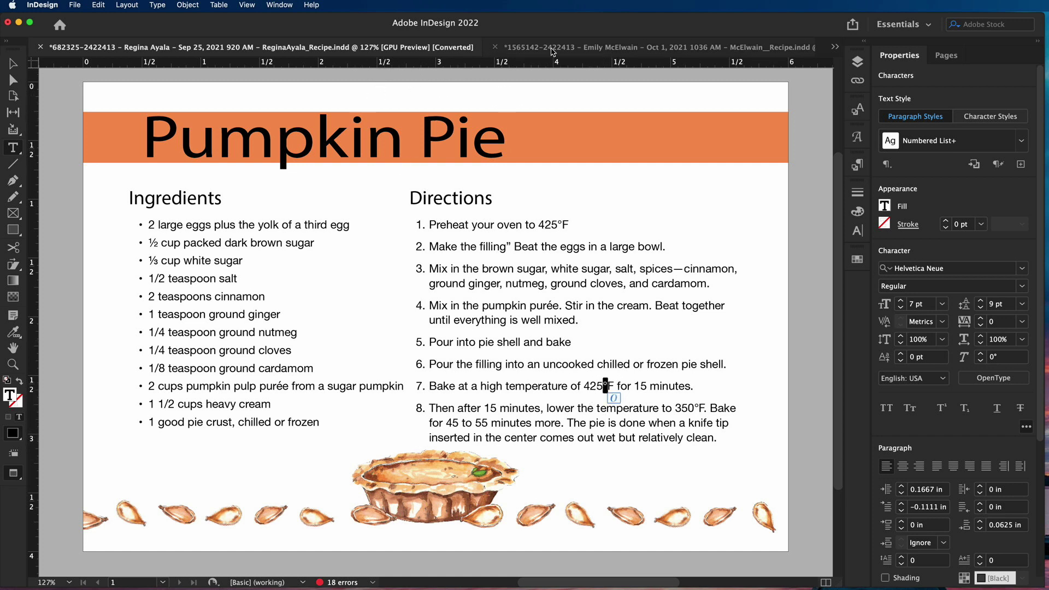
{"action": "left_click", "coordinate": [554, 48]}
{"action": "left_click_drag", "start_coordinate": [620, 327], "coordinate": [670, 327]}
{"action": "left_click", "coordinate": [355, 51]}
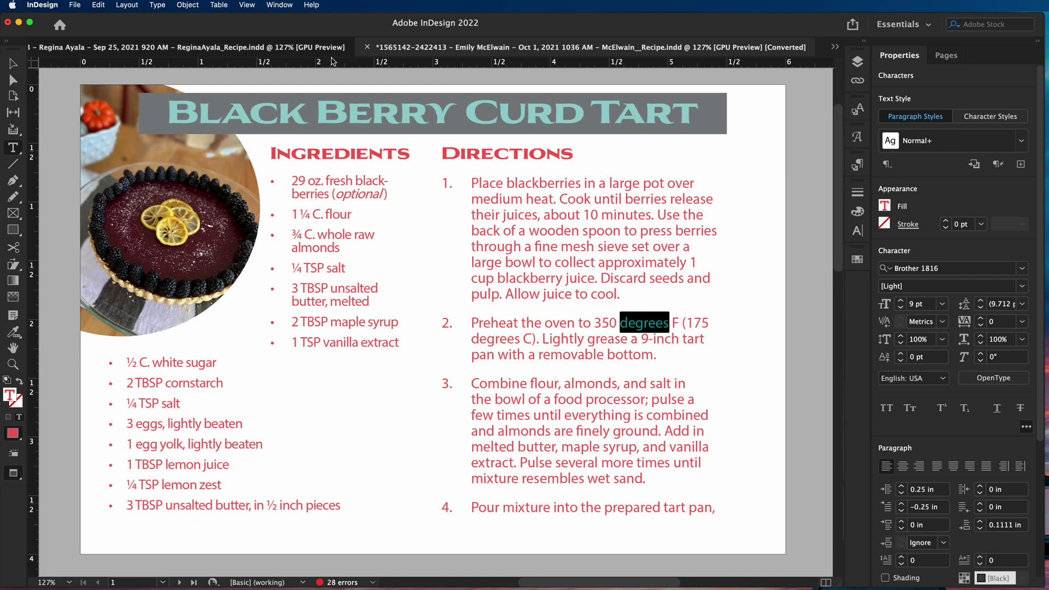
{"action": "left_click_drag", "start_coordinate": [603, 386], "coordinate": [613, 388]}
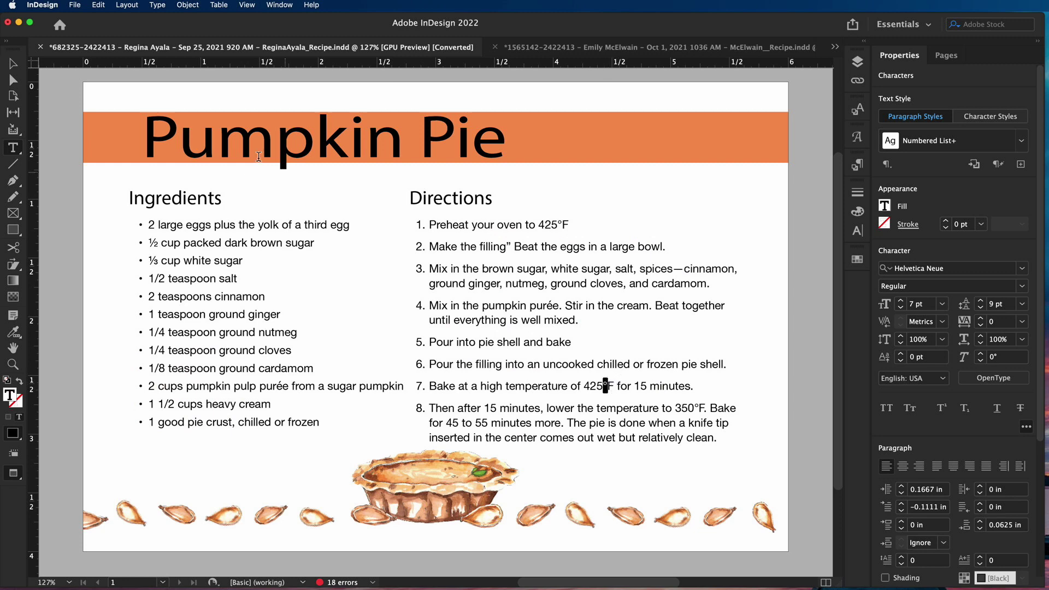
{"action": "left_click", "coordinate": [12, 64]}
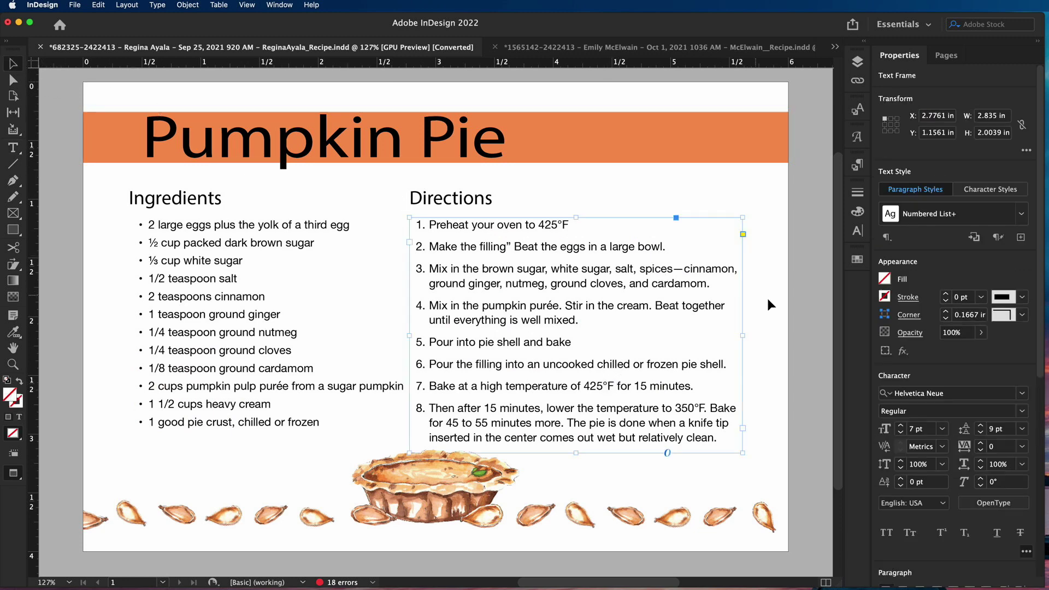
Select the pie illustration and its seed graphics, then switch to the Black Berry Curd Tart document
{"action": "left_click", "coordinate": [791, 302]}
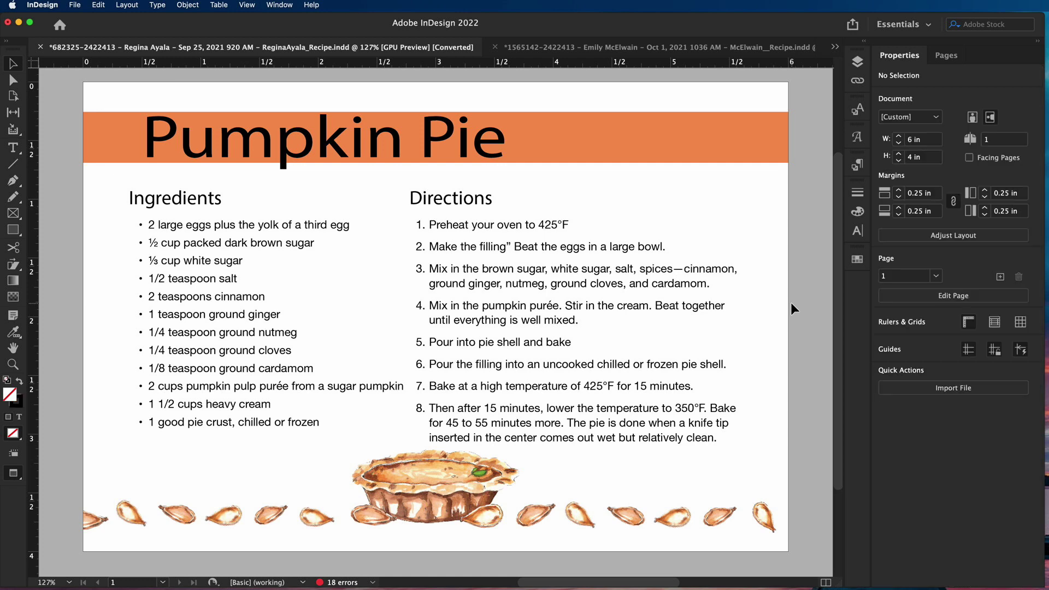
{"action": "left_click", "coordinate": [441, 485]}
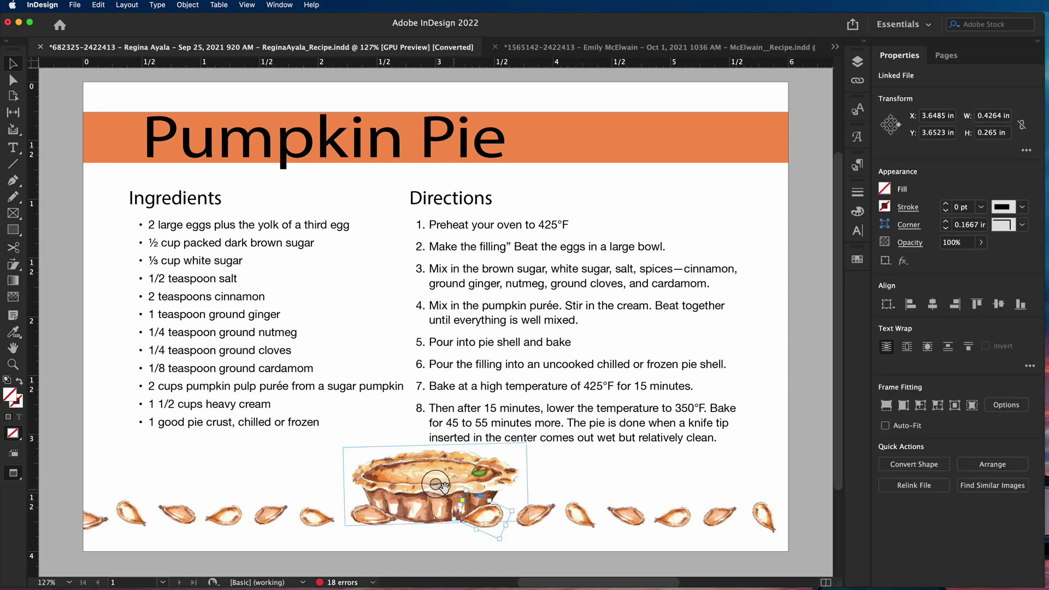
{"action": "left_click", "coordinate": [376, 513]}
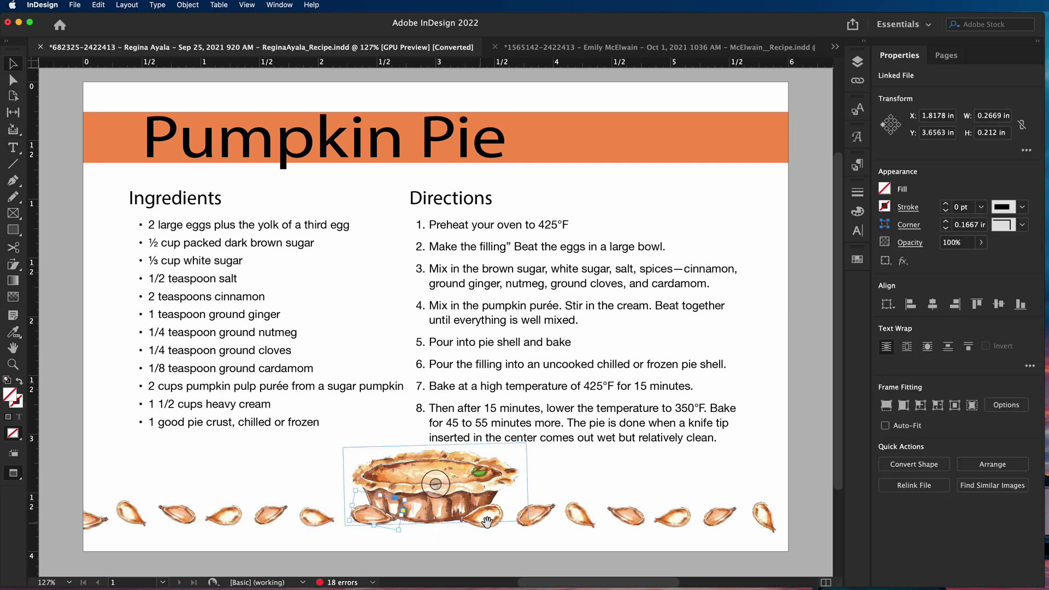
{"action": "left_click", "coordinate": [581, 514]}
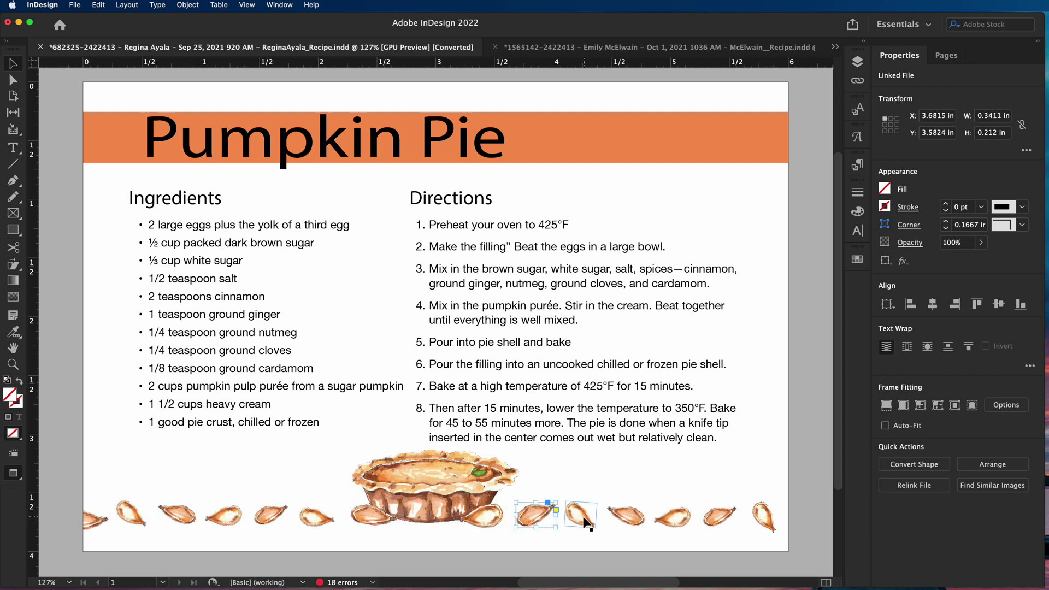
{"action": "left_click", "coordinate": [452, 488]}
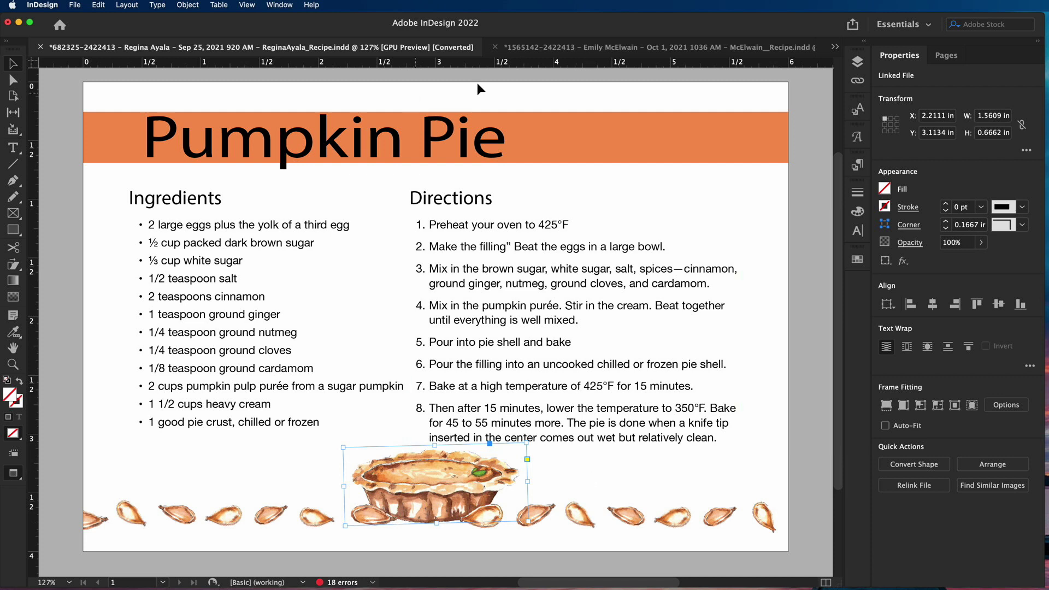
{"action": "left_click", "coordinate": [556, 49]}
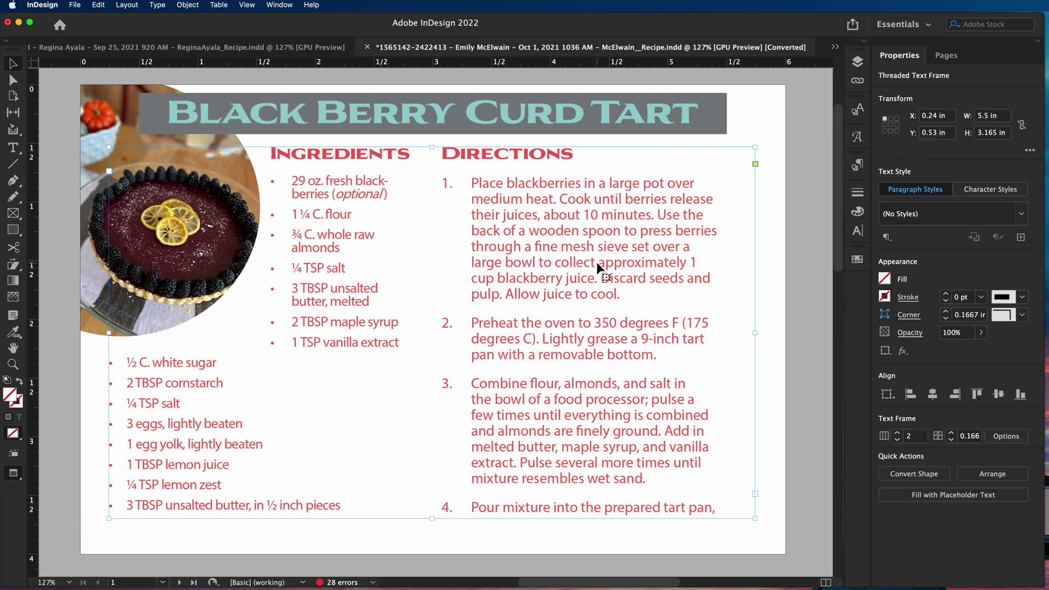
{"action": "scroll", "coordinate": [597, 262], "scroll_direction": "down", "scroll_amount": 10}
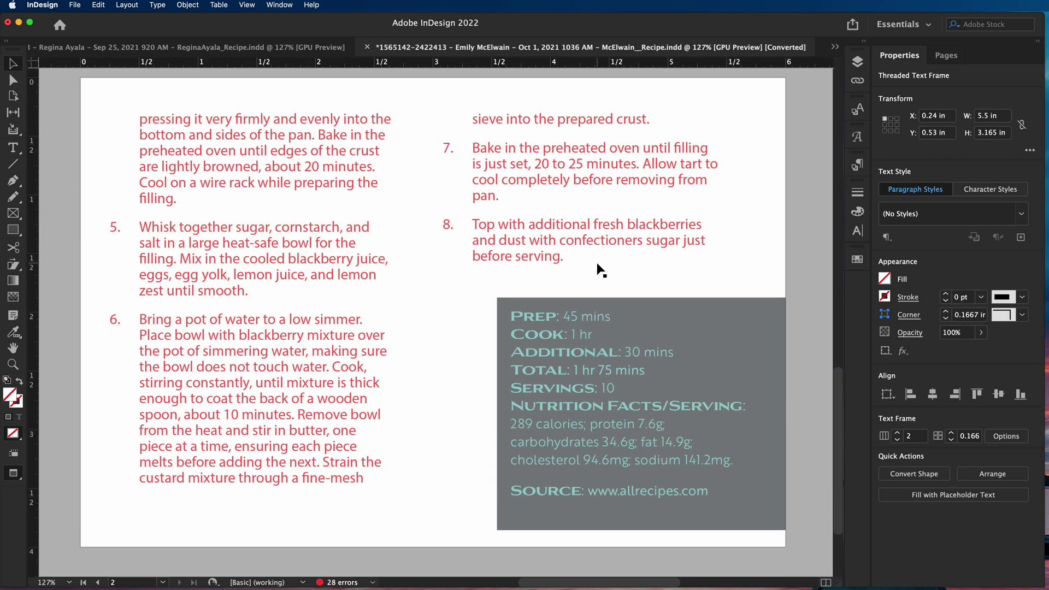
{"action": "scroll", "coordinate": [597, 263], "scroll_direction": "down", "scroll_amount": 2}
{"action": "scroll", "coordinate": [596, 262], "scroll_direction": "up", "scroll_amount": 4}
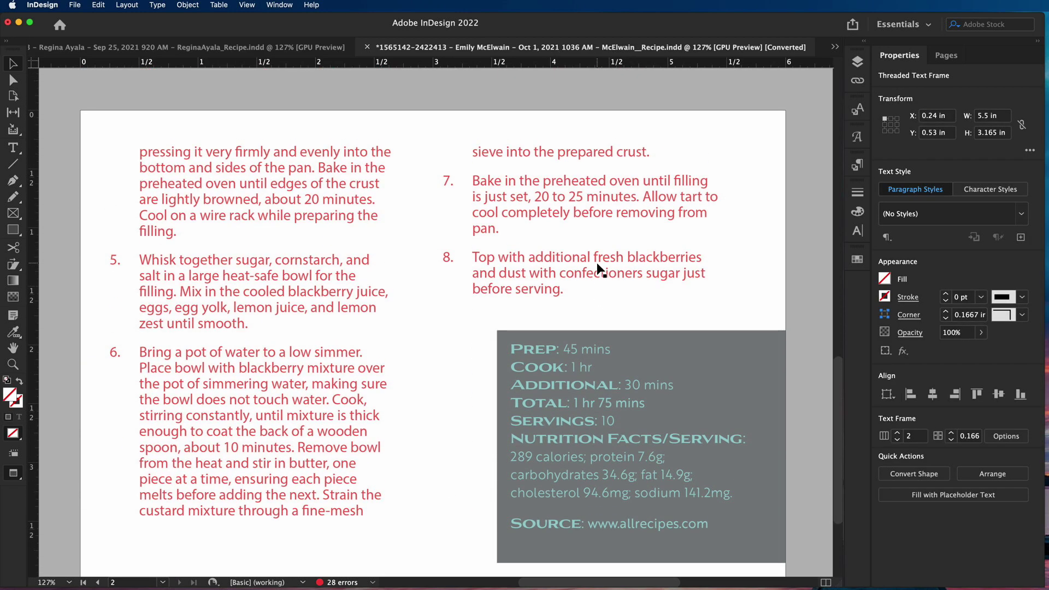
{"action": "scroll", "coordinate": [596, 262], "scroll_direction": "up", "scroll_amount": 10}
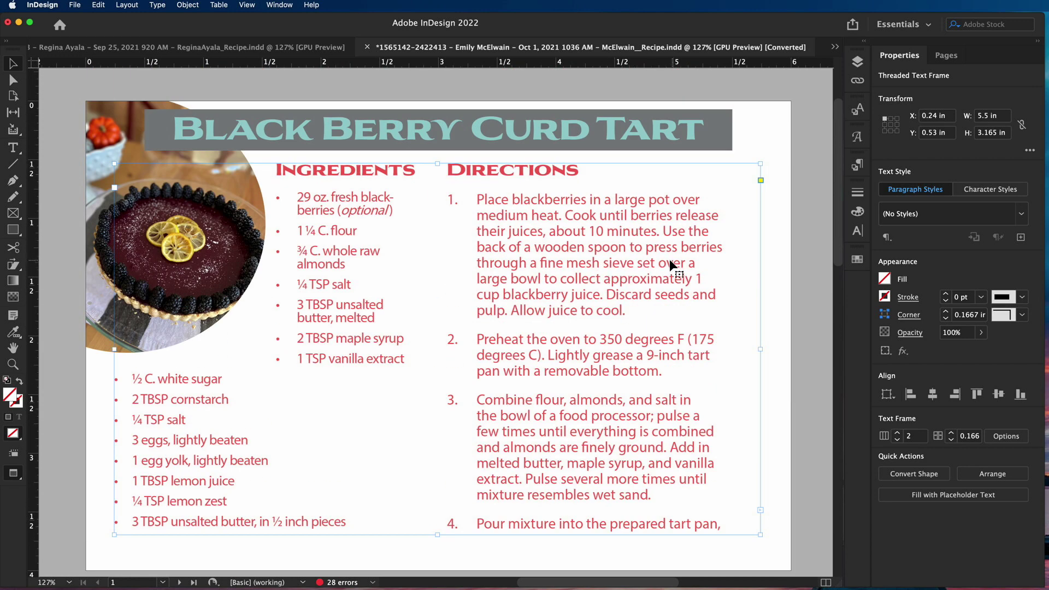
{"action": "left_click", "coordinate": [114, 124]}
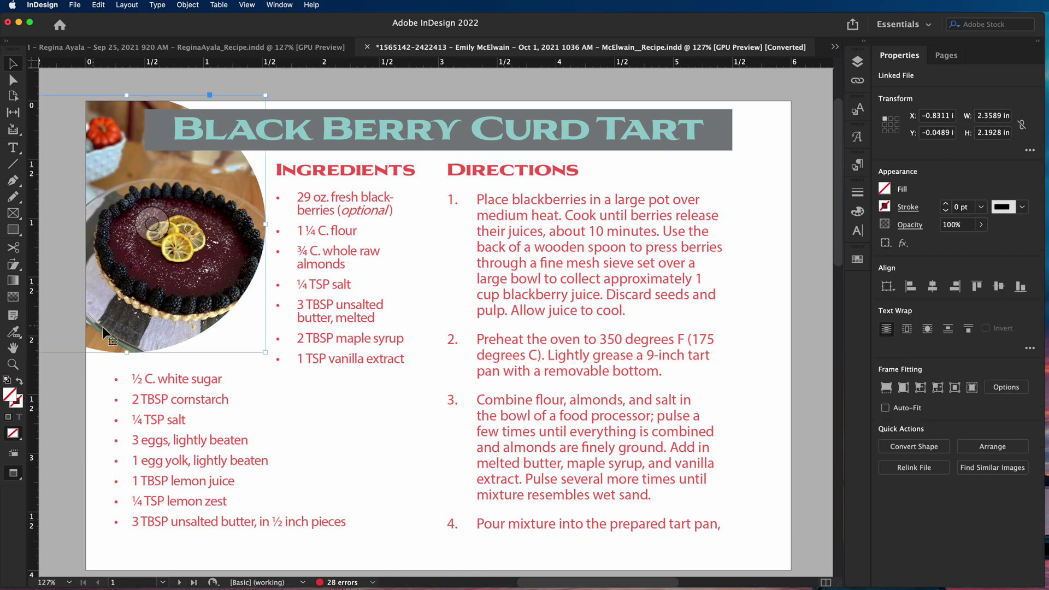
{"action": "scroll", "coordinate": [356, 363], "scroll_direction": "down", "scroll_amount": 15}
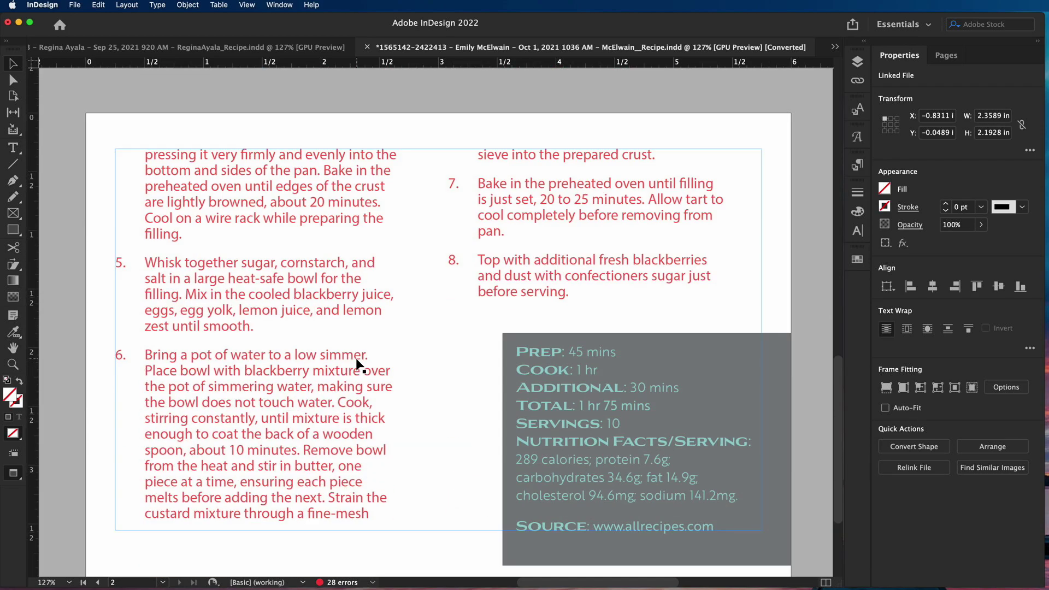
{"action": "scroll", "coordinate": [356, 361], "scroll_direction": "down", "scroll_amount": 3}
{"action": "scroll", "coordinate": [356, 358], "scroll_direction": "up", "scroll_amount": 15}
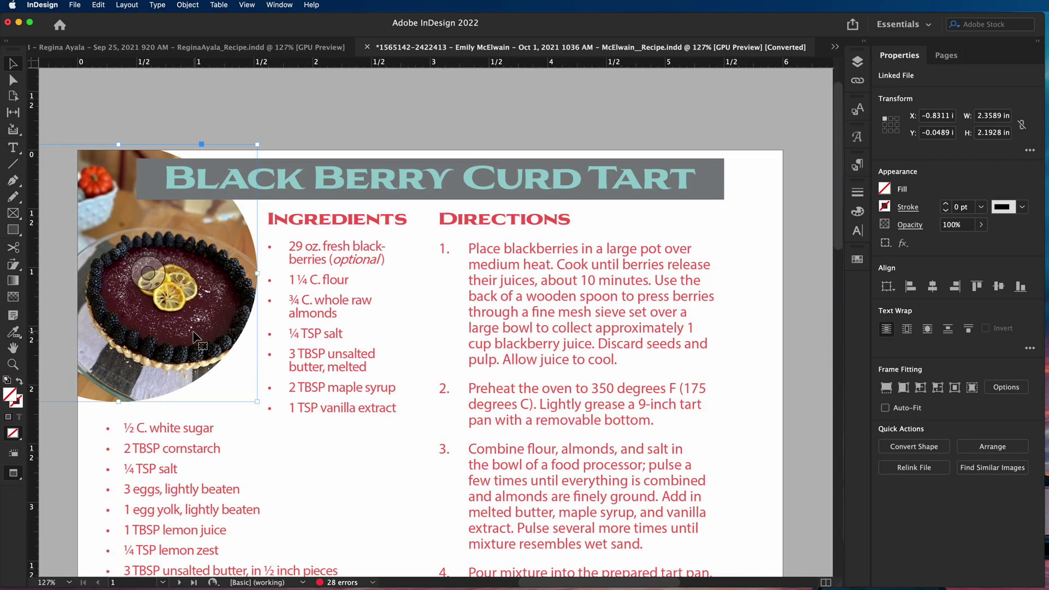
{"action": "scroll", "coordinate": [197, 337], "scroll_direction": "down", "scroll_amount": 4}
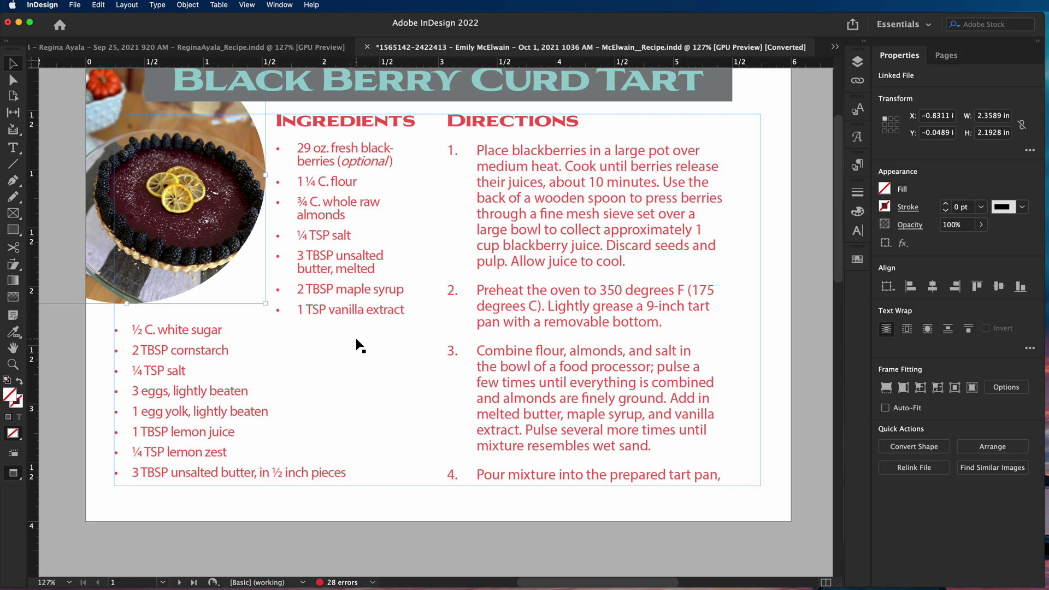
{"action": "scroll", "coordinate": [365, 338], "scroll_direction": "up", "scroll_amount": 4}
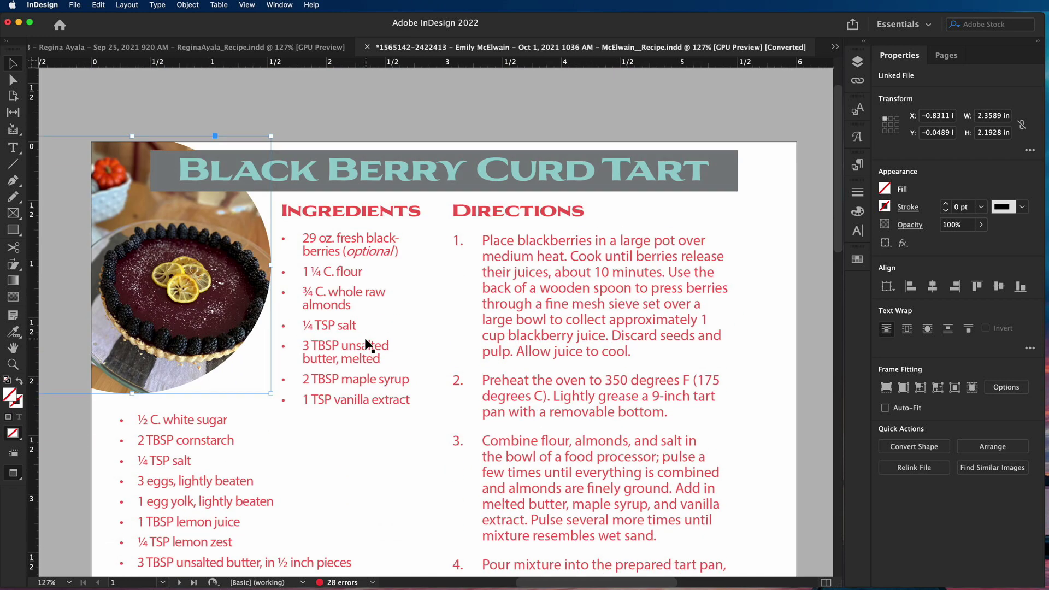
{"action": "double_click", "coordinate": [568, 351]}
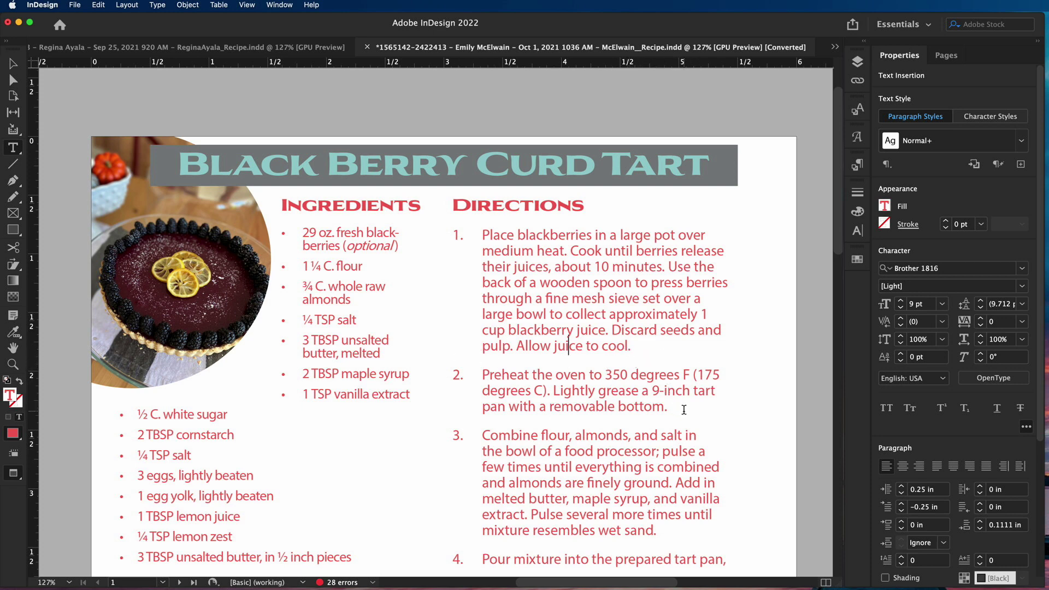
{"action": "left_click_drag", "start_coordinate": [686, 410], "coordinate": [480, 375]}
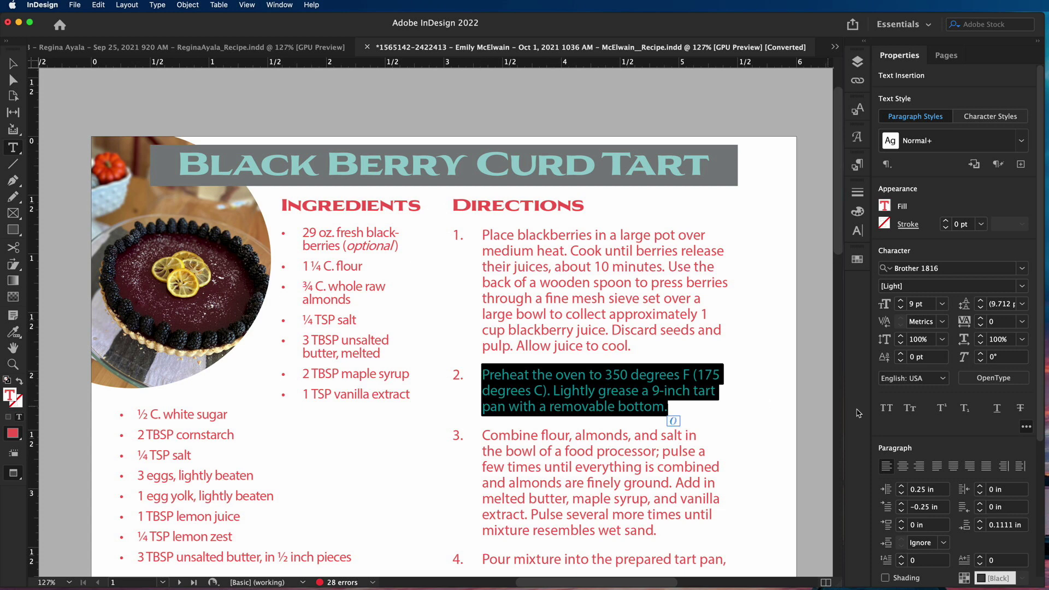
{"action": "scroll", "coordinate": [1041, 470], "scroll_direction": "down", "scroll_amount": 4}
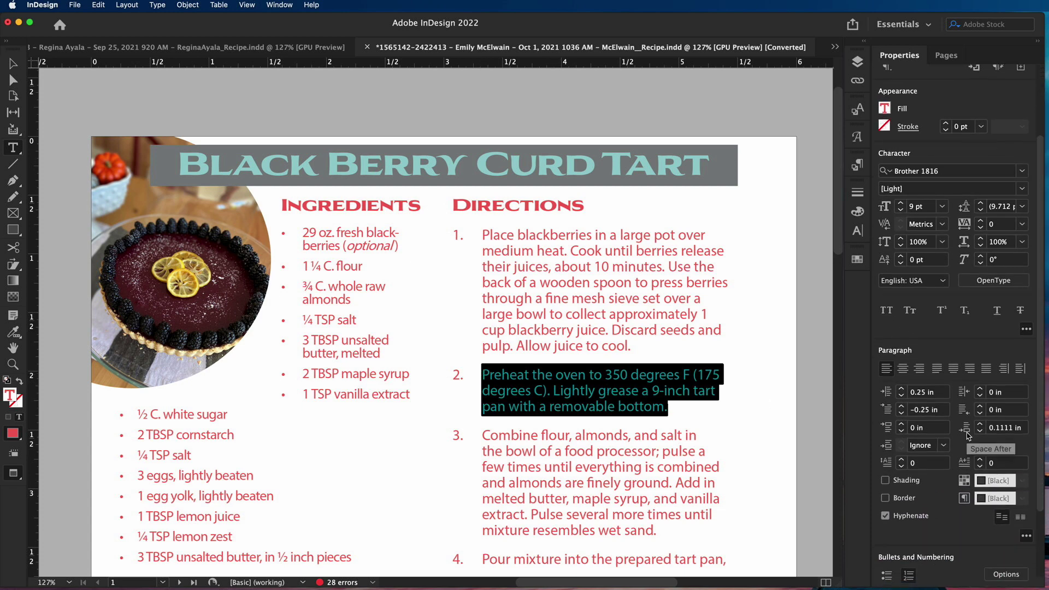
{"action": "left_click", "coordinate": [591, 348]}
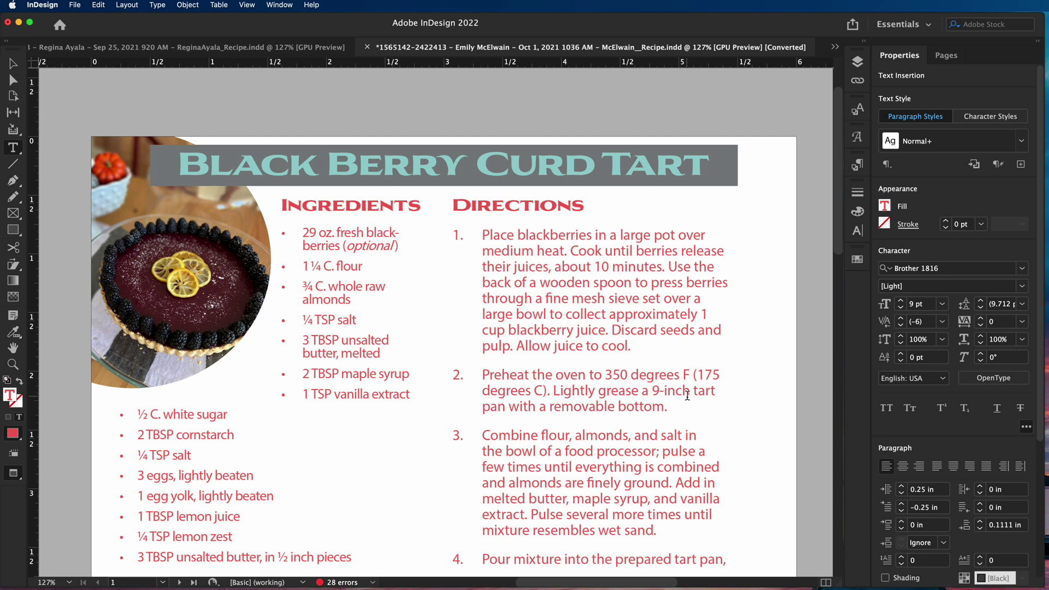
{"action": "left_click", "coordinate": [270, 47]}
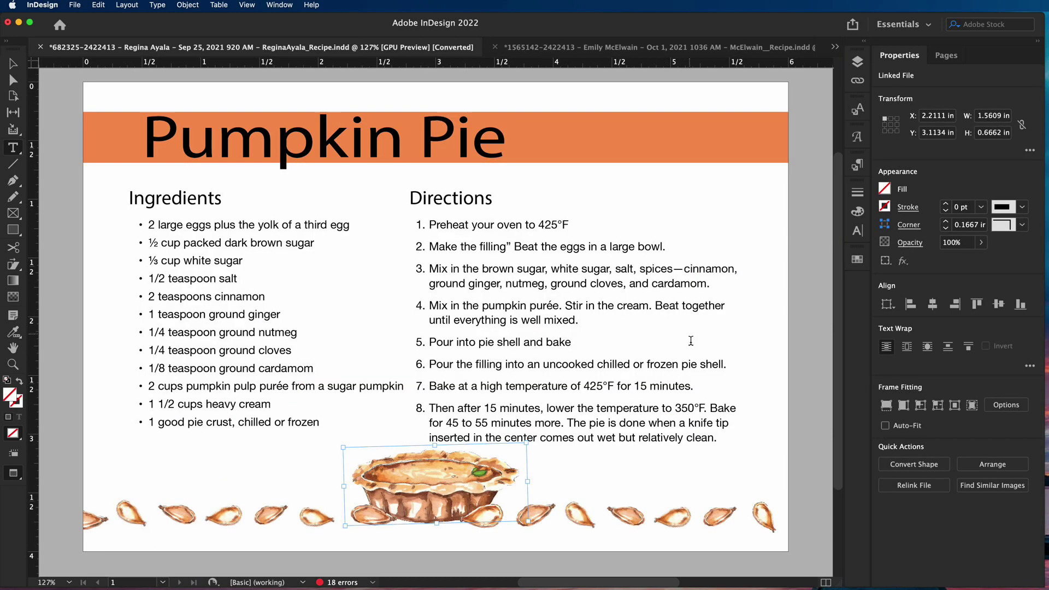
{"action": "left_click", "coordinate": [478, 342]}
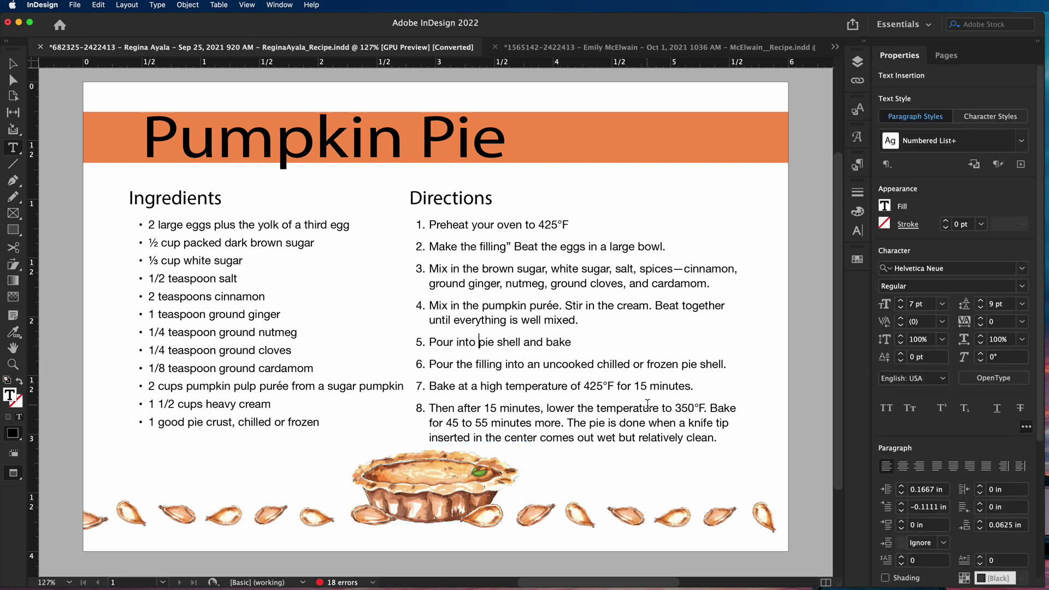